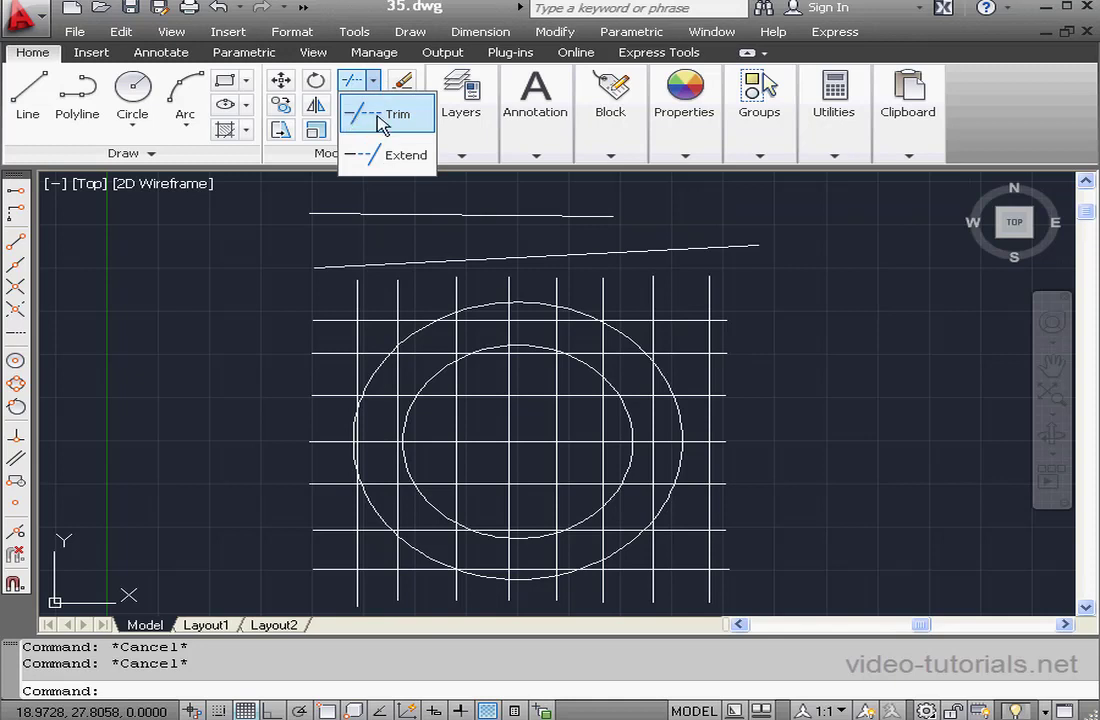
Using the top and second-lowest horizontal lines as cutting edges, trim the second, fifth and seventh vertical lines between them
{"action": "left_click", "coordinate": [380, 114]}
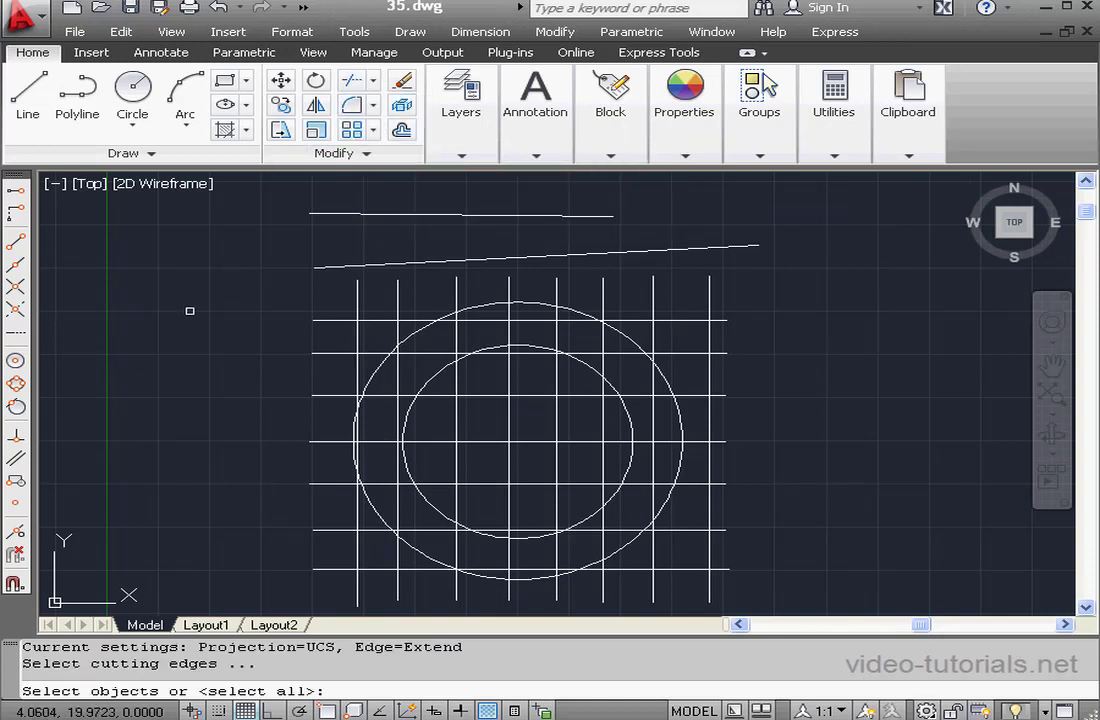
{"action": "left_click", "coordinate": [326, 321]}
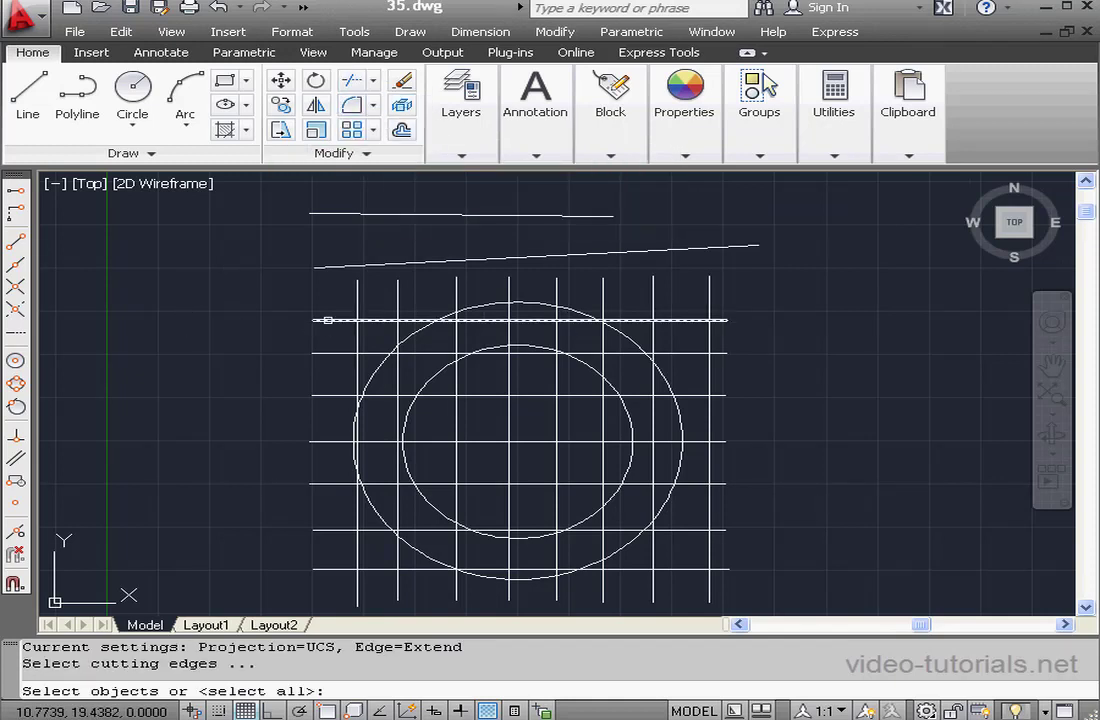
{"action": "left_click", "coordinate": [325, 530]}
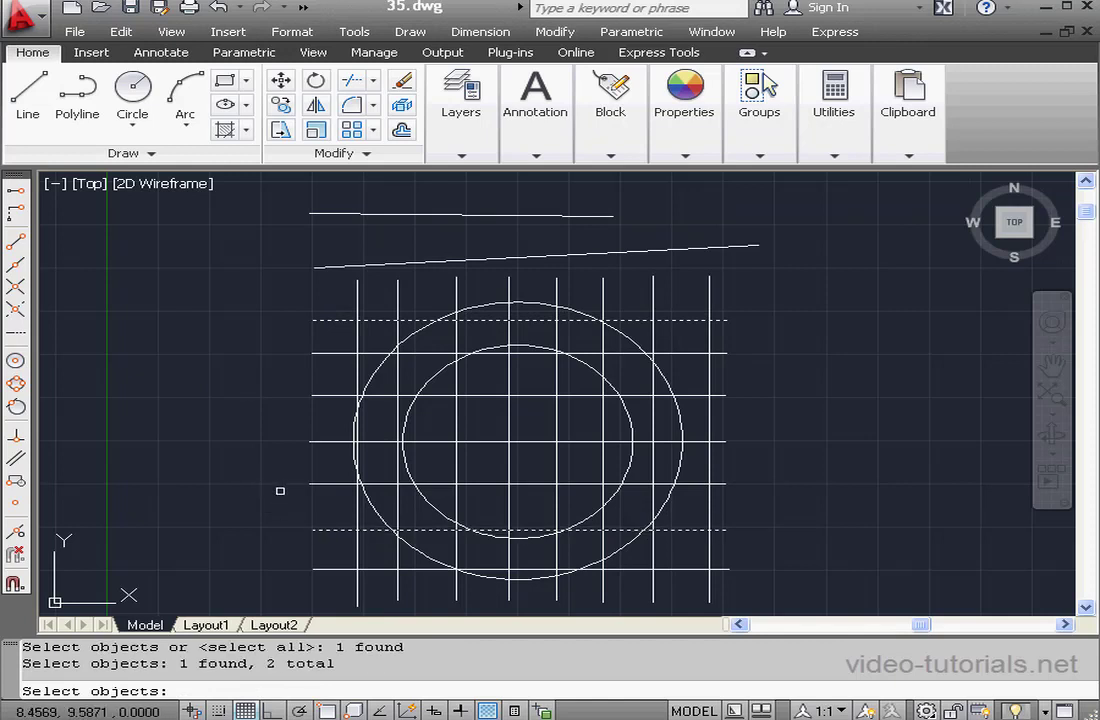
{"action": "key", "text": "Return"}
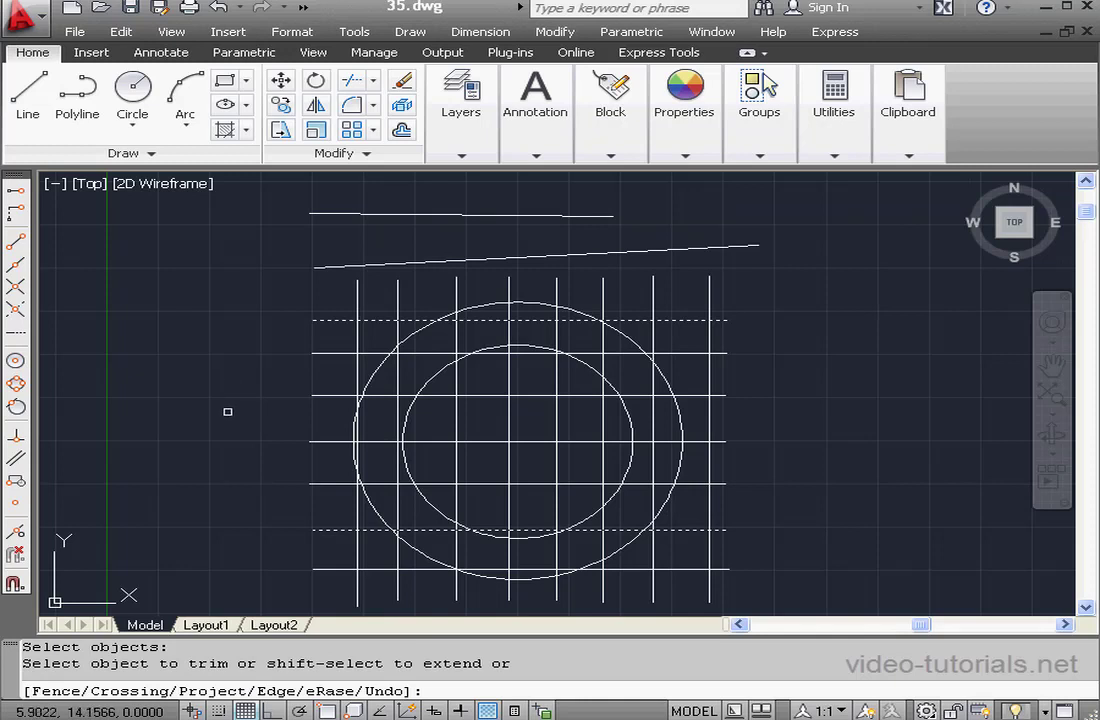
{"action": "left_click", "coordinate": [398, 380]}
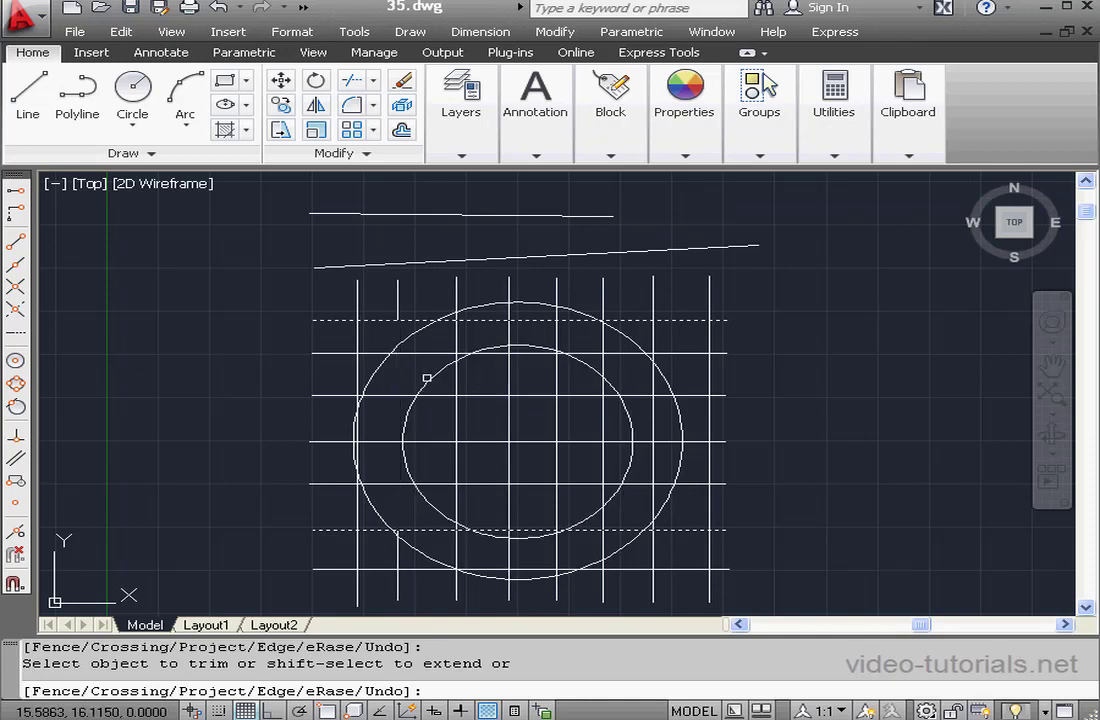
{"action": "left_click", "coordinate": [558, 380]}
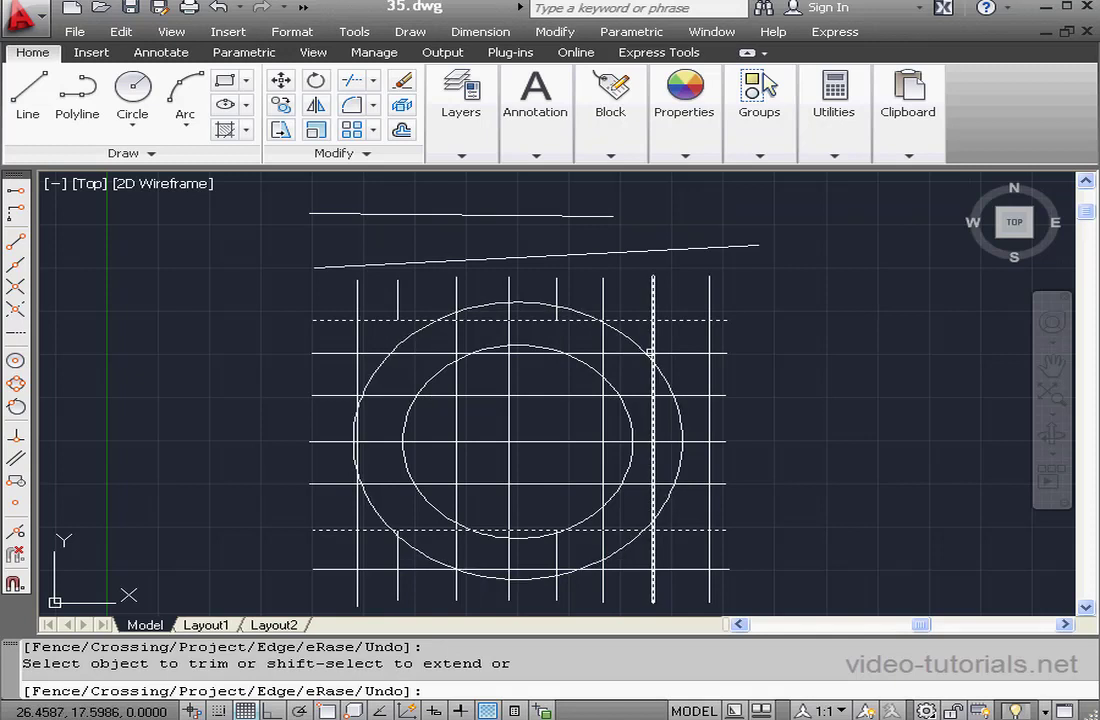
{"action": "left_click", "coordinate": [653, 345]}
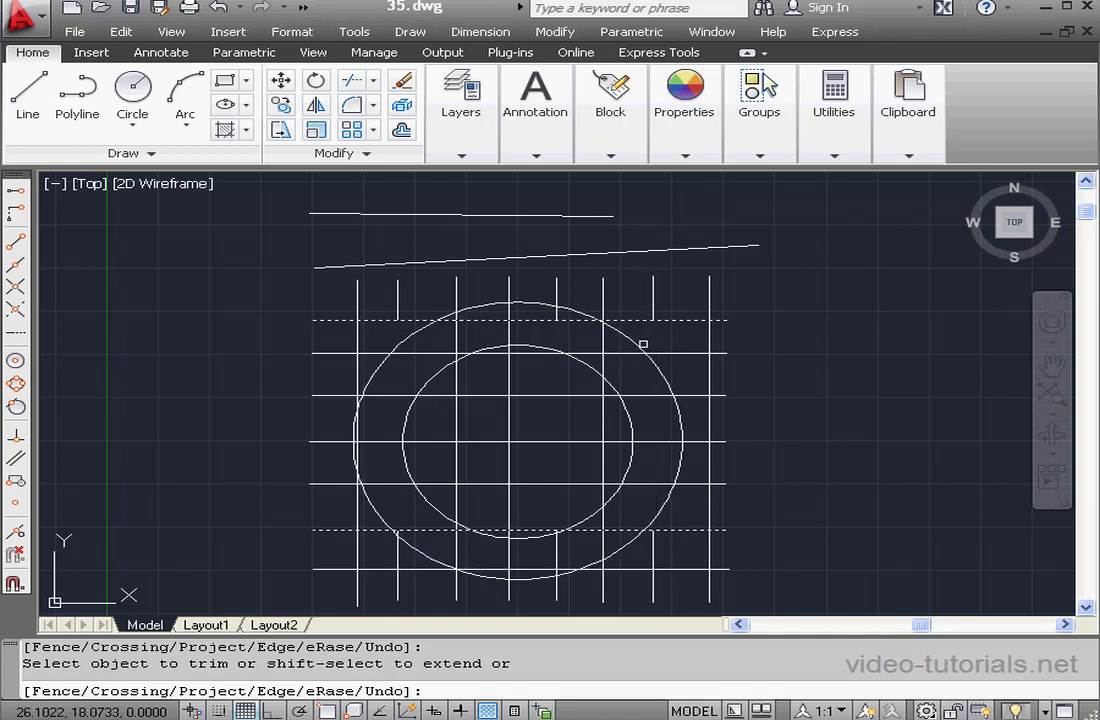
Trim the outer circle's right and left sides between the two cutting edges, and undo the whole Trim operation
{"action": "left_click", "coordinate": [643, 344]}
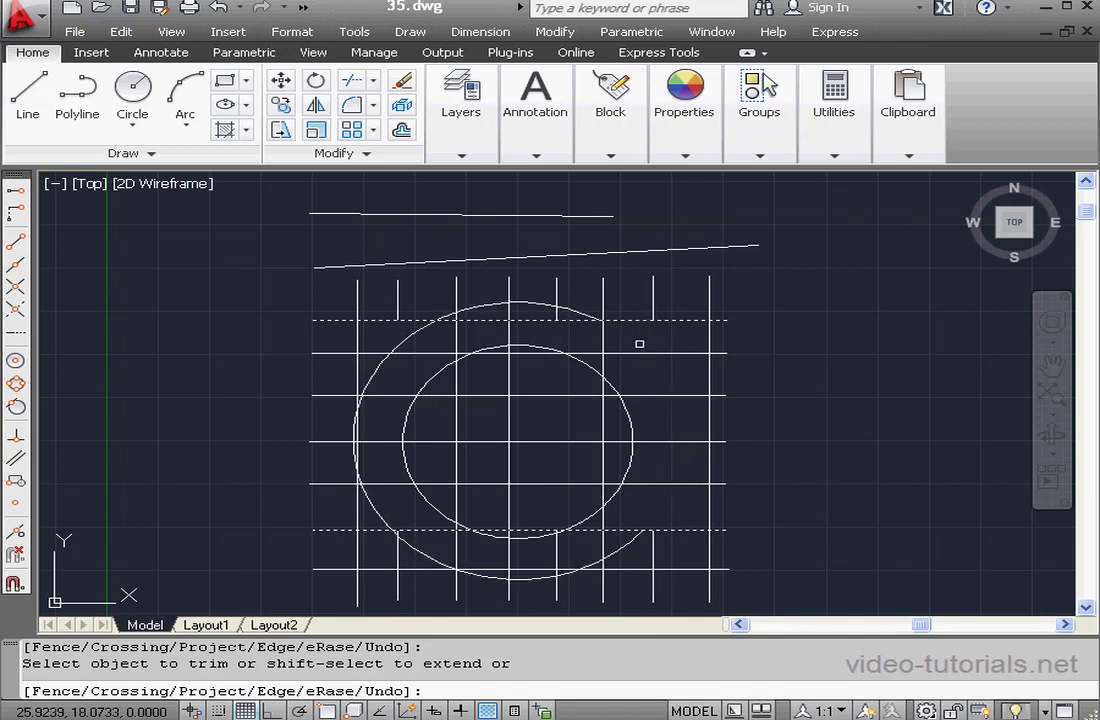
{"action": "left_click", "coordinate": [398, 343]}
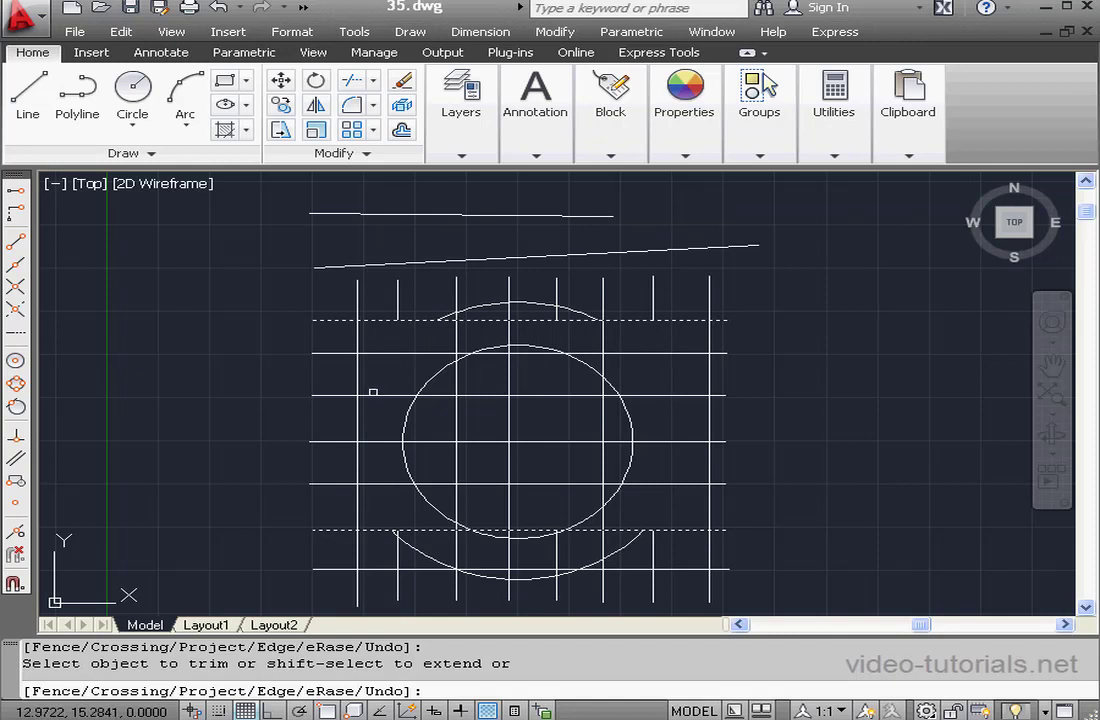
{"action": "right_click", "coordinate": [772, 320]}
{"action": "left_click", "coordinate": [790, 331]}
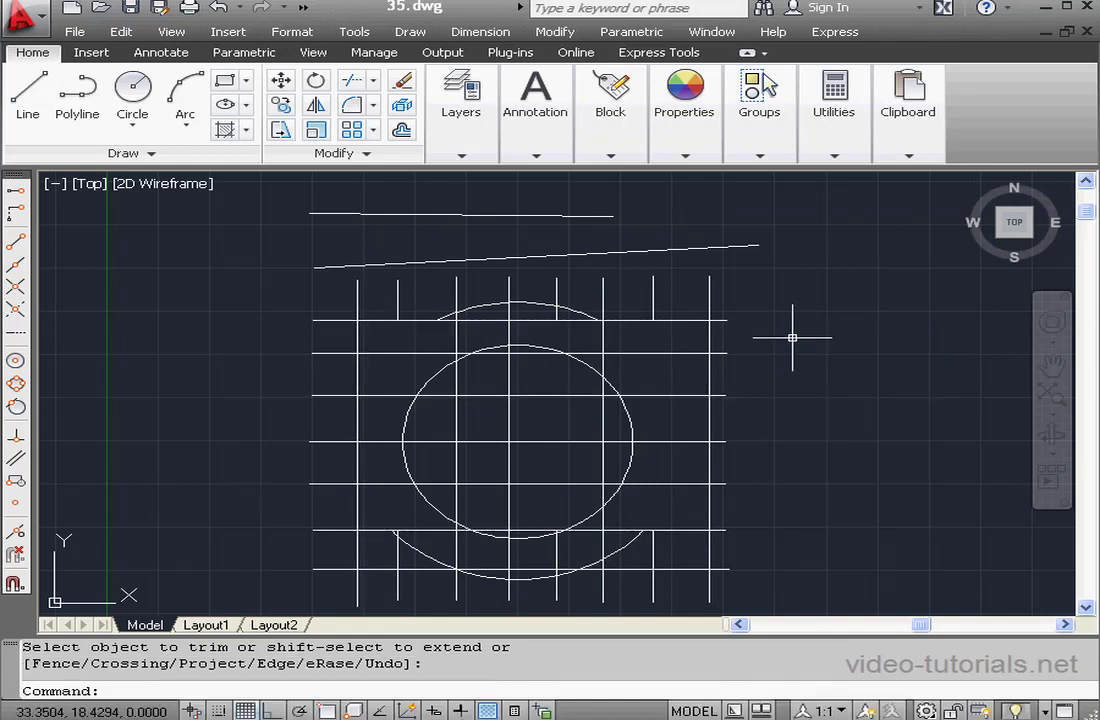
{"action": "left_click", "coordinate": [220, 8]}
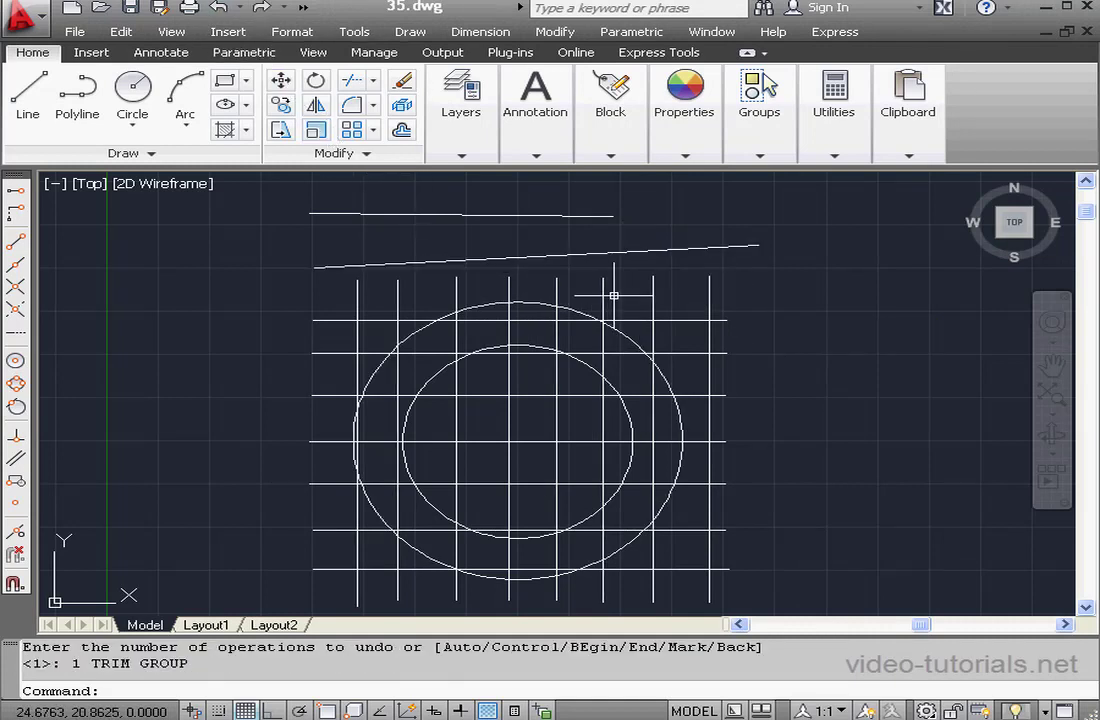
With all objects as cutting edges, trim single segments of the vertical lines, the third horizontal line and the inner circle's upper-left arc
{"action": "left_click", "coordinate": [352, 80]}
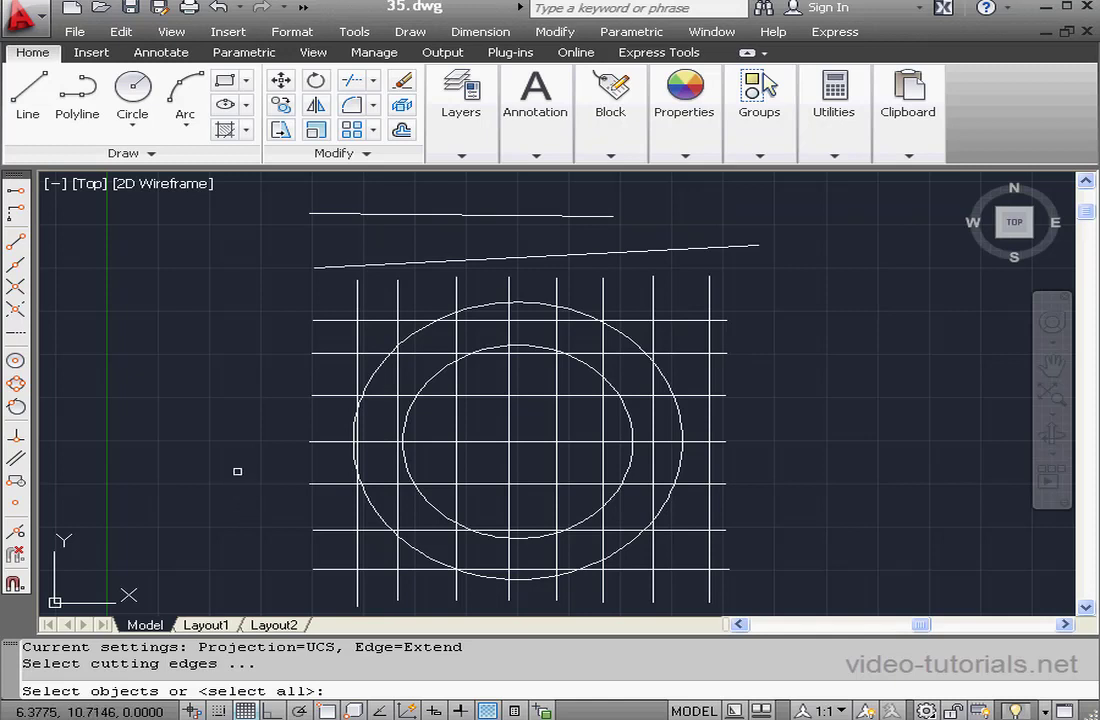
{"action": "key", "text": "Return"}
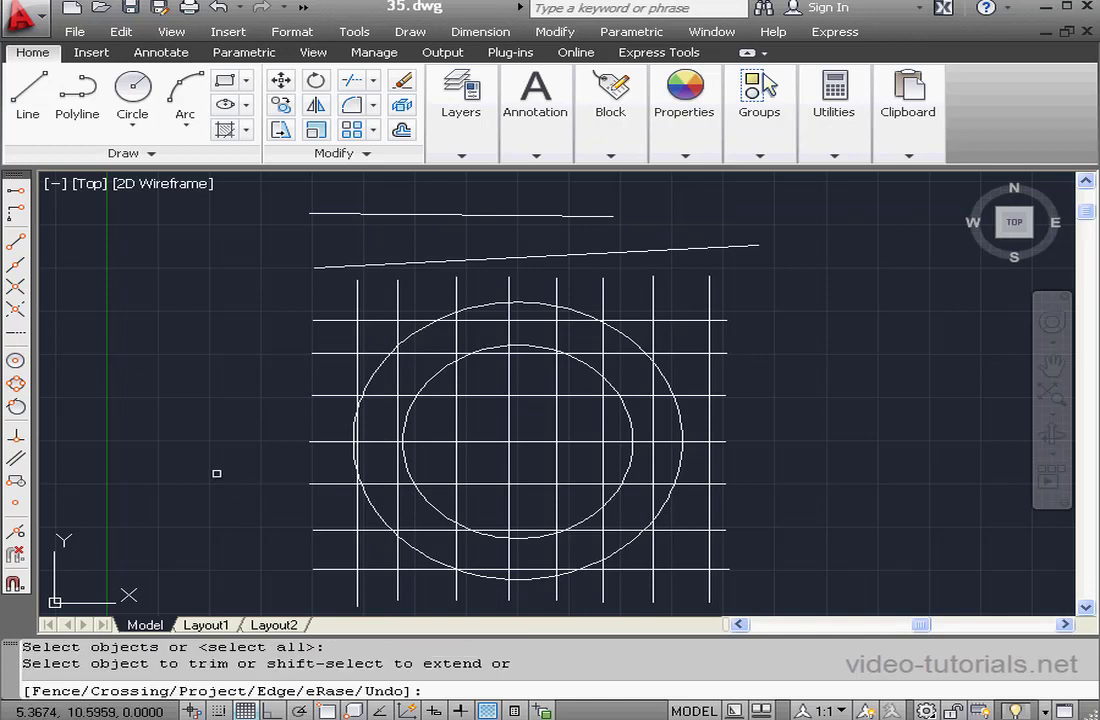
{"action": "left_click", "coordinate": [400, 416]}
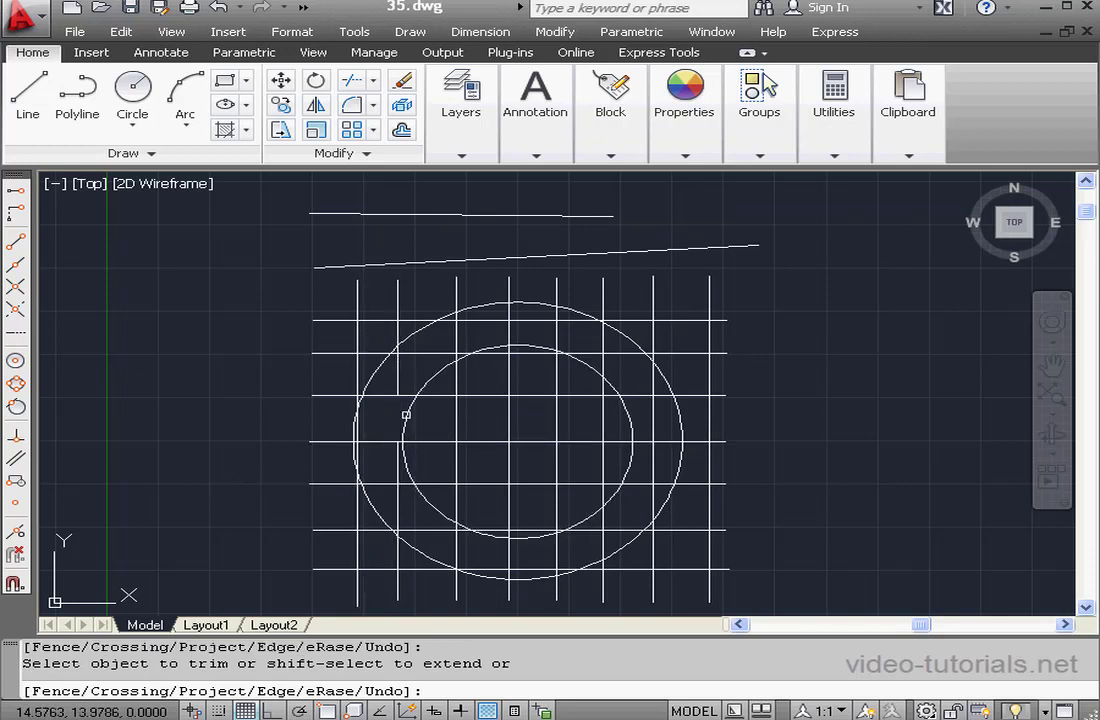
{"action": "left_click", "coordinate": [474, 394]}
{"action": "left_click", "coordinate": [432, 379]}
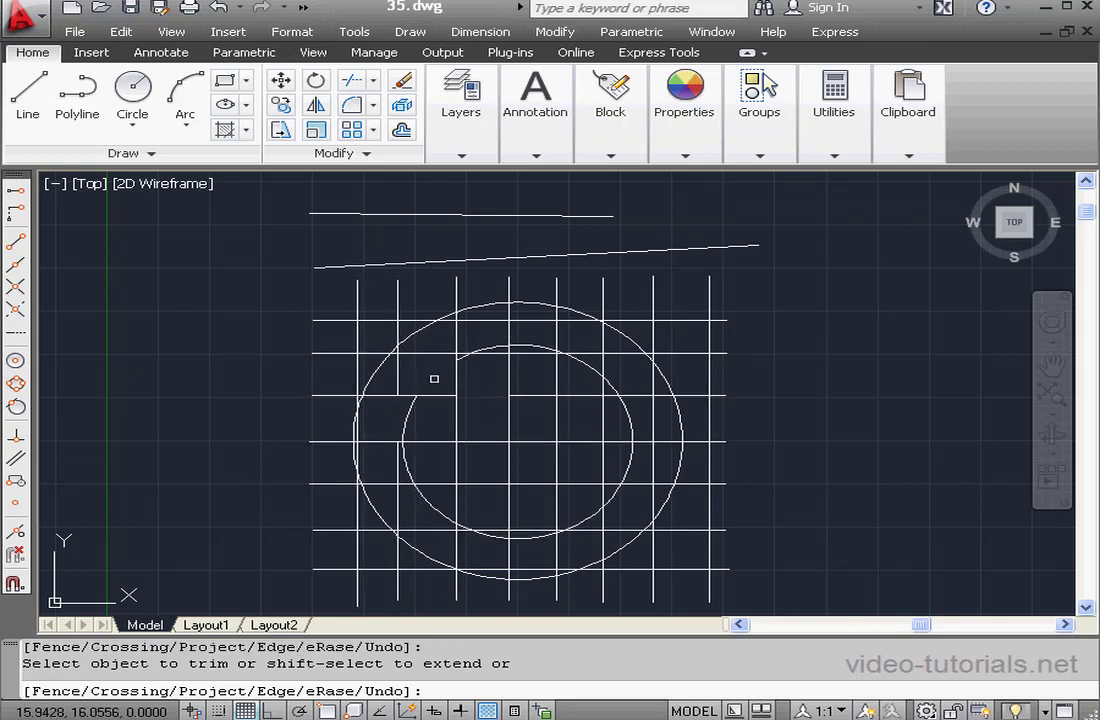
{"action": "left_click", "coordinate": [558, 420]}
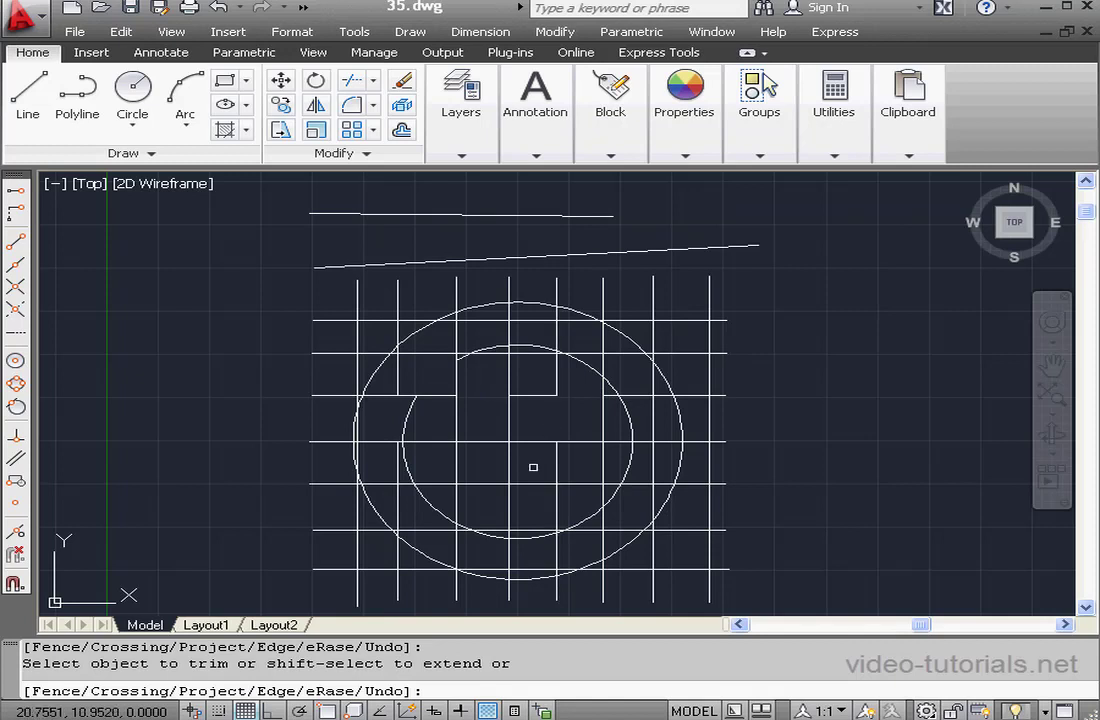
{"action": "left_click", "coordinate": [508, 507]}
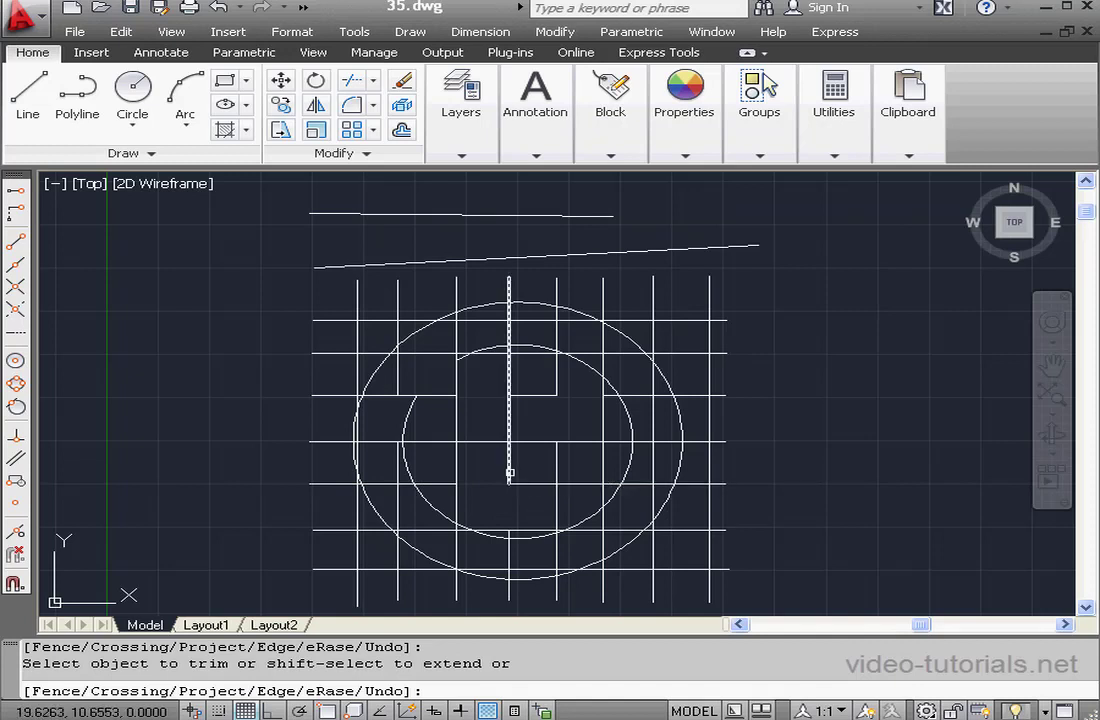
Extend the trimmed central vertical line back to the next horizontal line below, and undo the whole Trim operation
{"action": "left_click", "coordinate": [507, 466]}
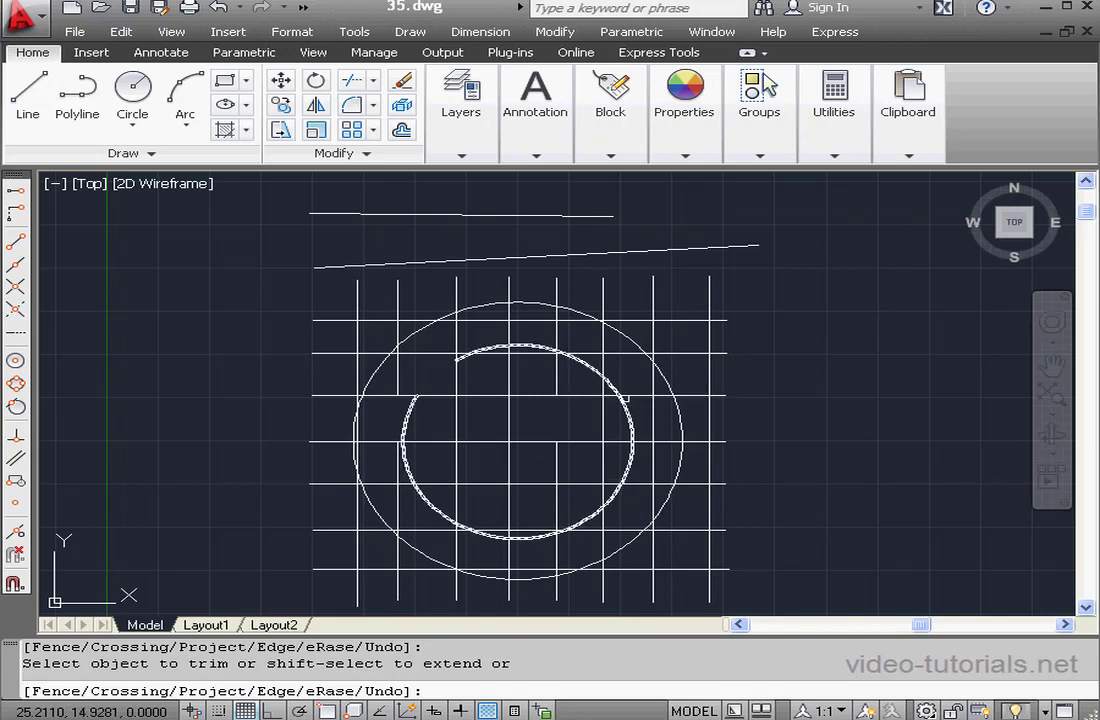
{"action": "right_click", "coordinate": [768, 348]}
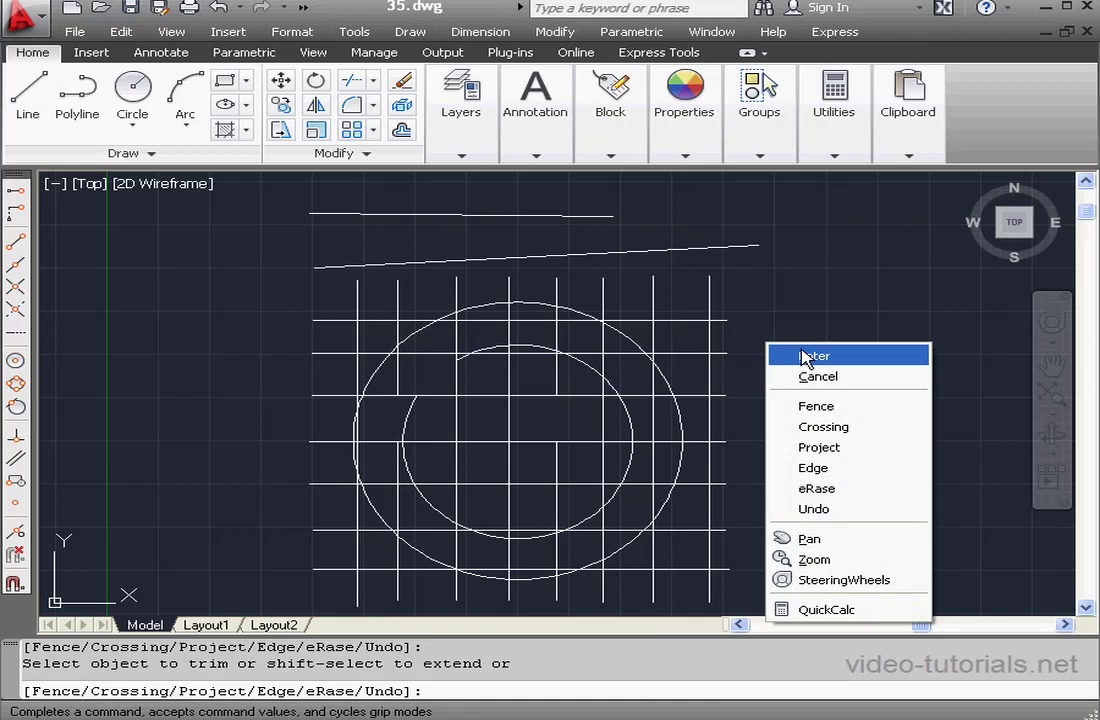
{"action": "left_click", "coordinate": [790, 354]}
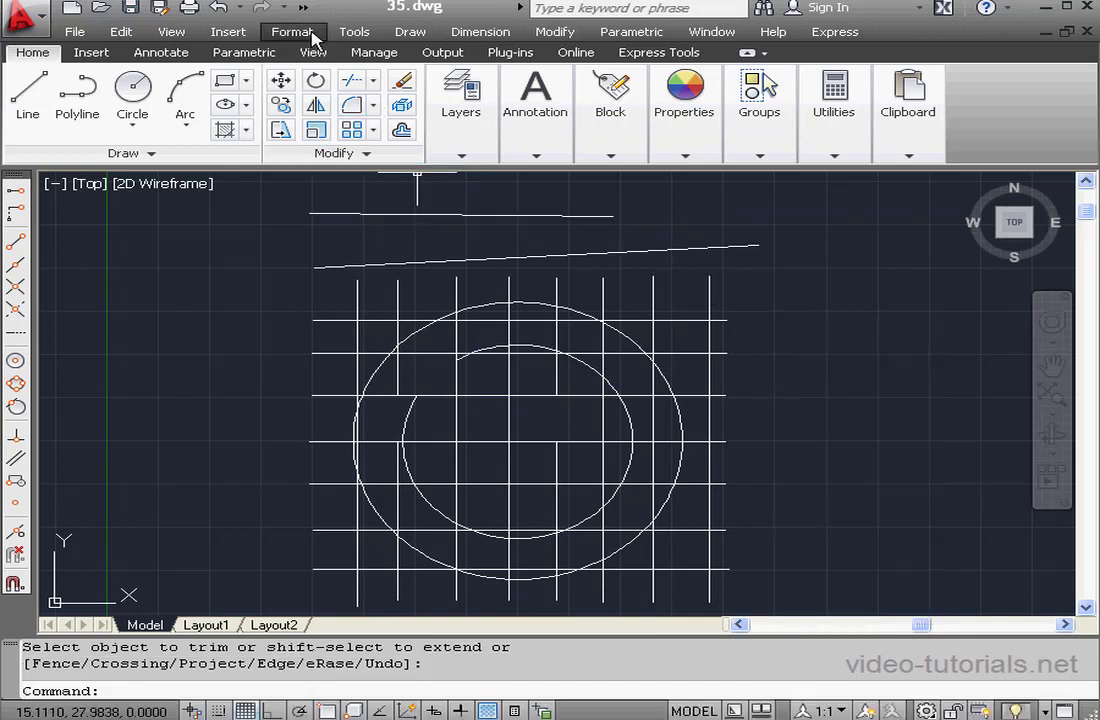
{"action": "left_click", "coordinate": [217, 8]}
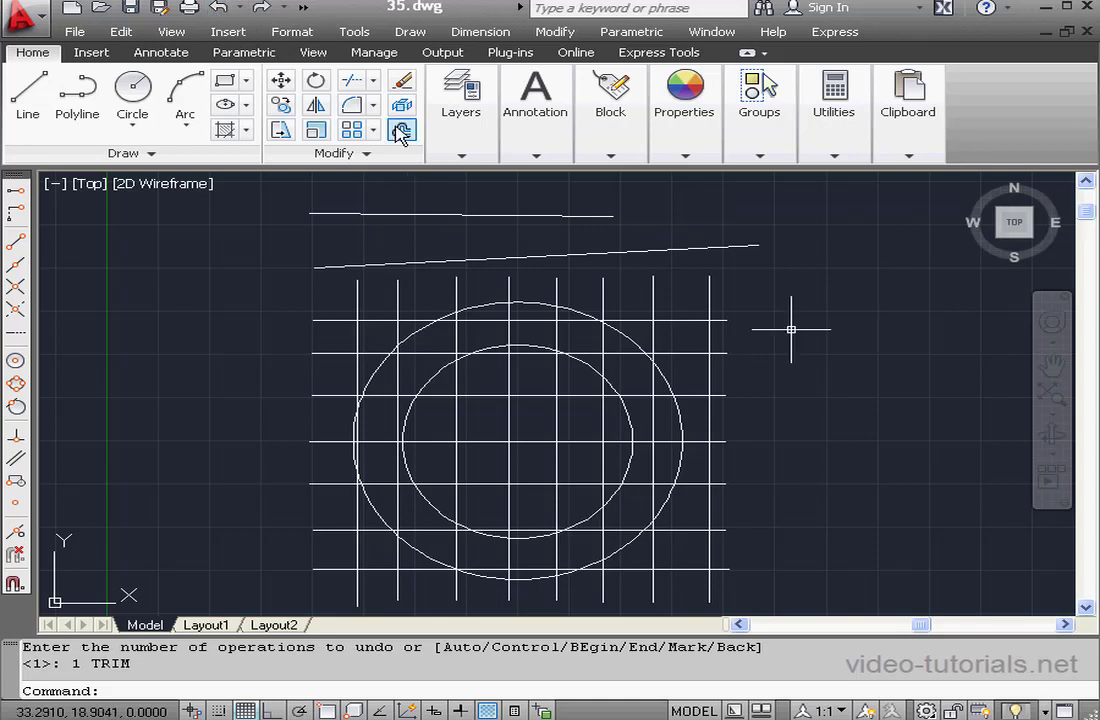
Using both circles as cutting edges, trim the horizontal line ends outside the outer circle's right and left sides with crossing windows
{"action": "left_click", "coordinate": [354, 88]}
{"action": "left_click", "coordinate": [447, 311]}
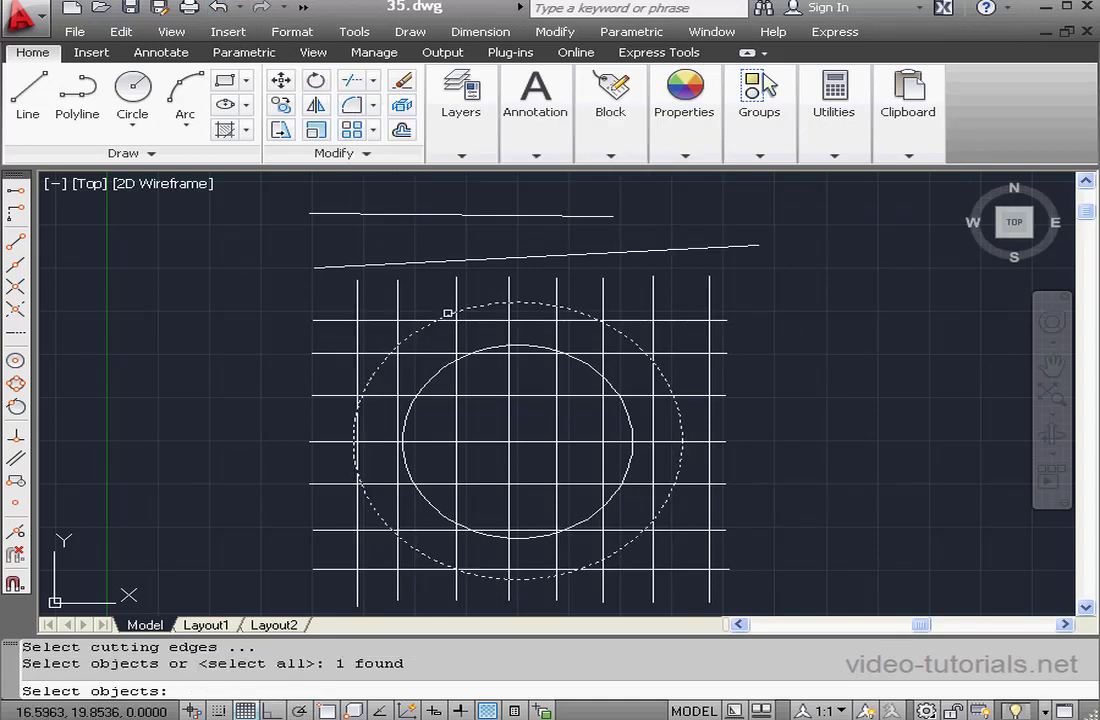
{"action": "left_click", "coordinate": [591, 362]}
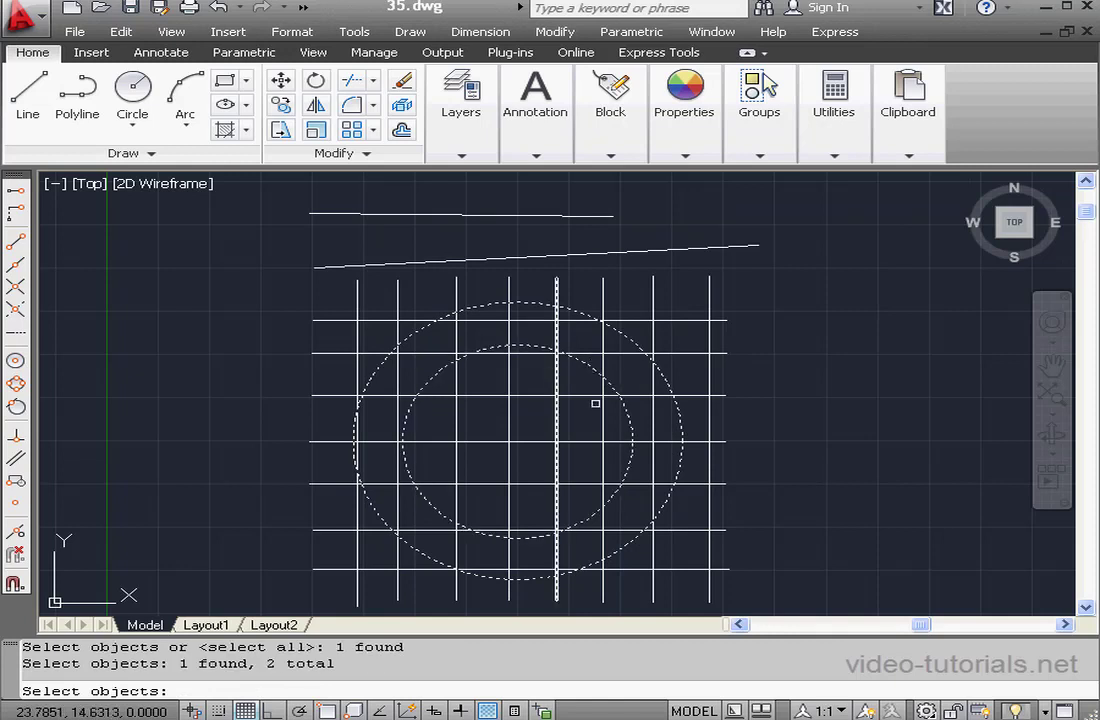
{"action": "key", "text": "Return"}
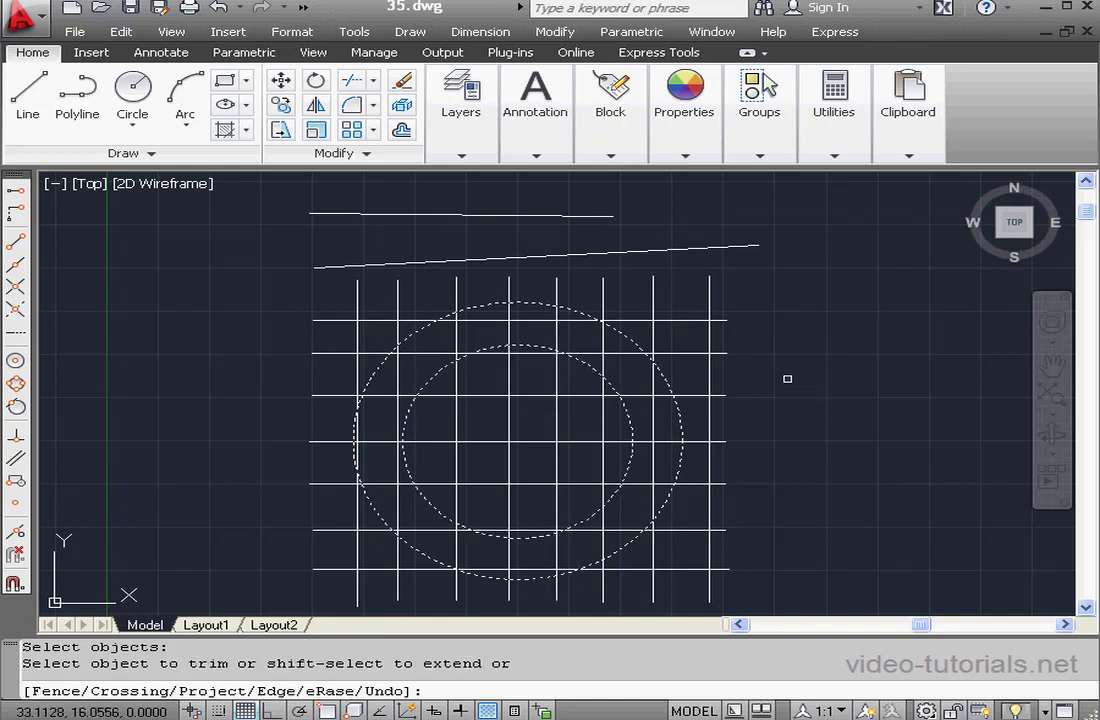
{"action": "left_click", "coordinate": [765, 270]}
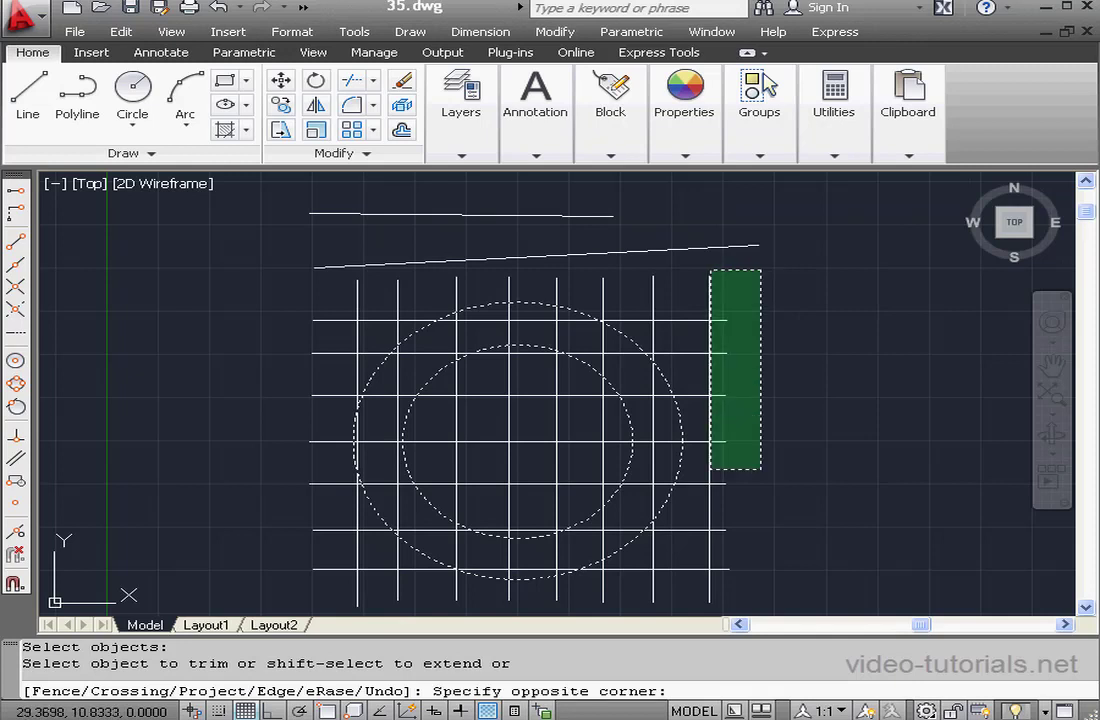
{"action": "left_click", "coordinate": [688, 607]}
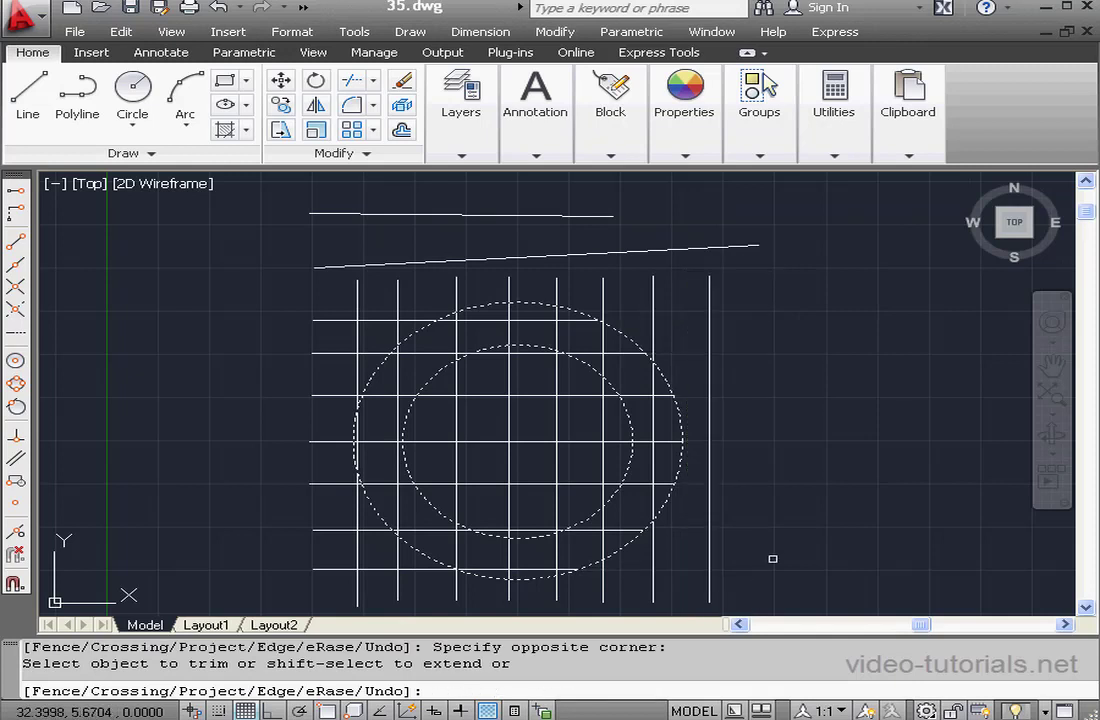
{"action": "left_click", "coordinate": [300, 289]}
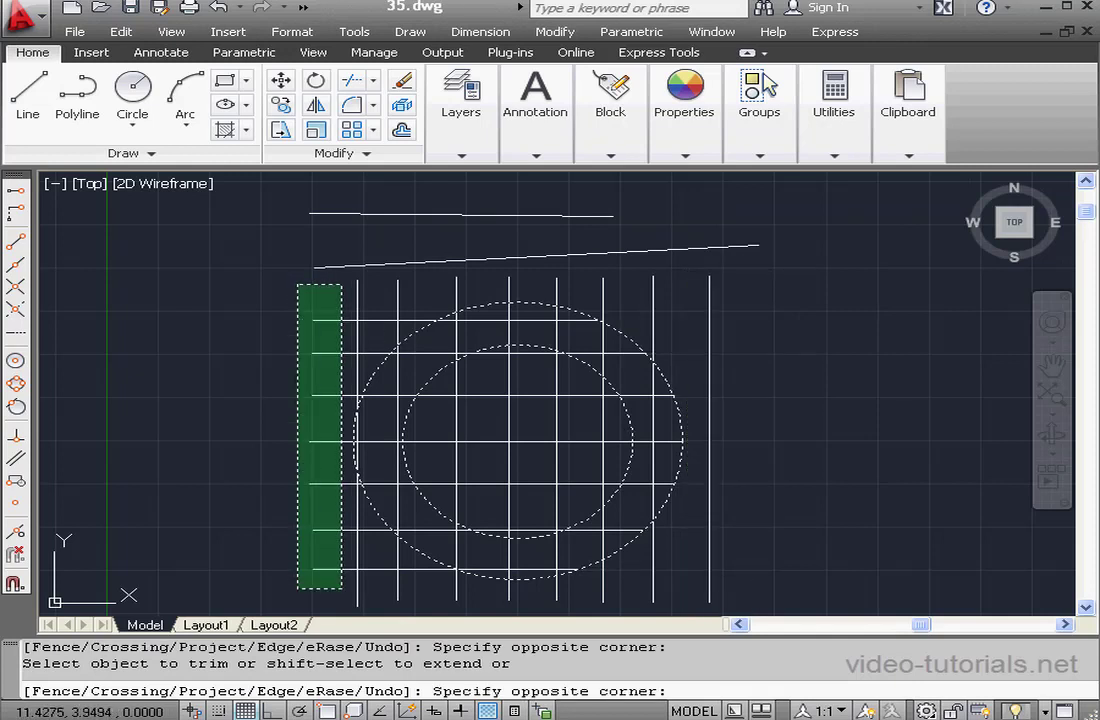
{"action": "left_click", "coordinate": [351, 598]}
Trim the vertical line ends below and above the outer circle with crossing windows
{"action": "left_click", "coordinate": [309, 572]}
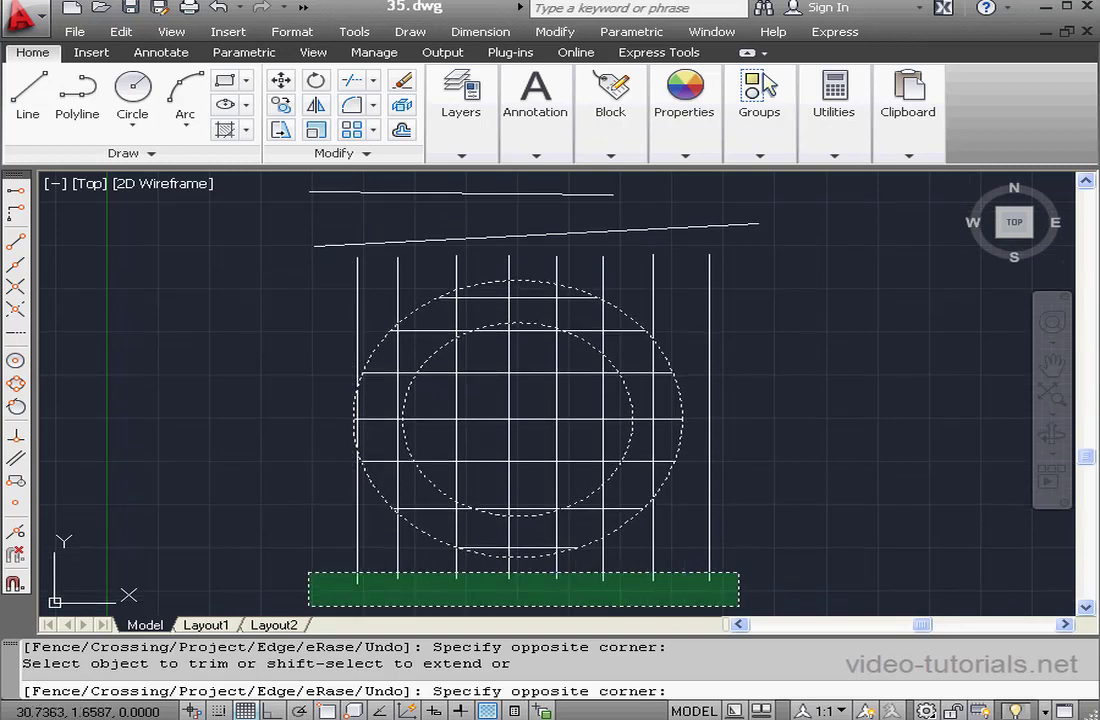
{"action": "left_click", "coordinate": [786, 558]}
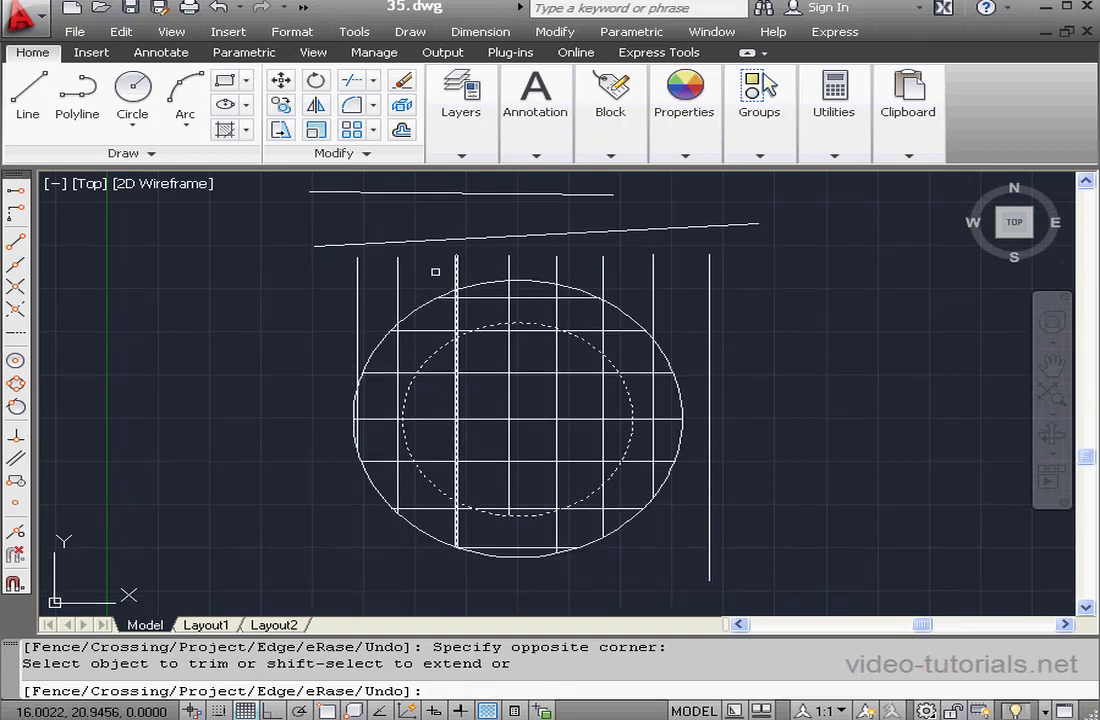
{"action": "left_click", "coordinate": [344, 257]}
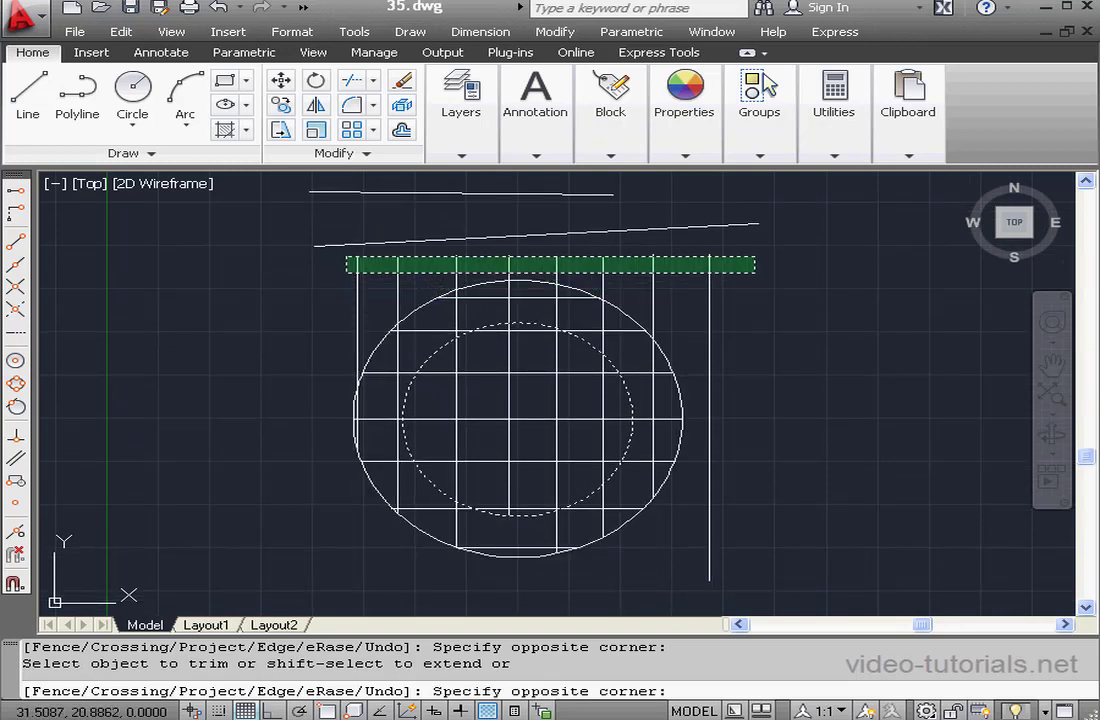
{"action": "left_click", "coordinate": [690, 268]}
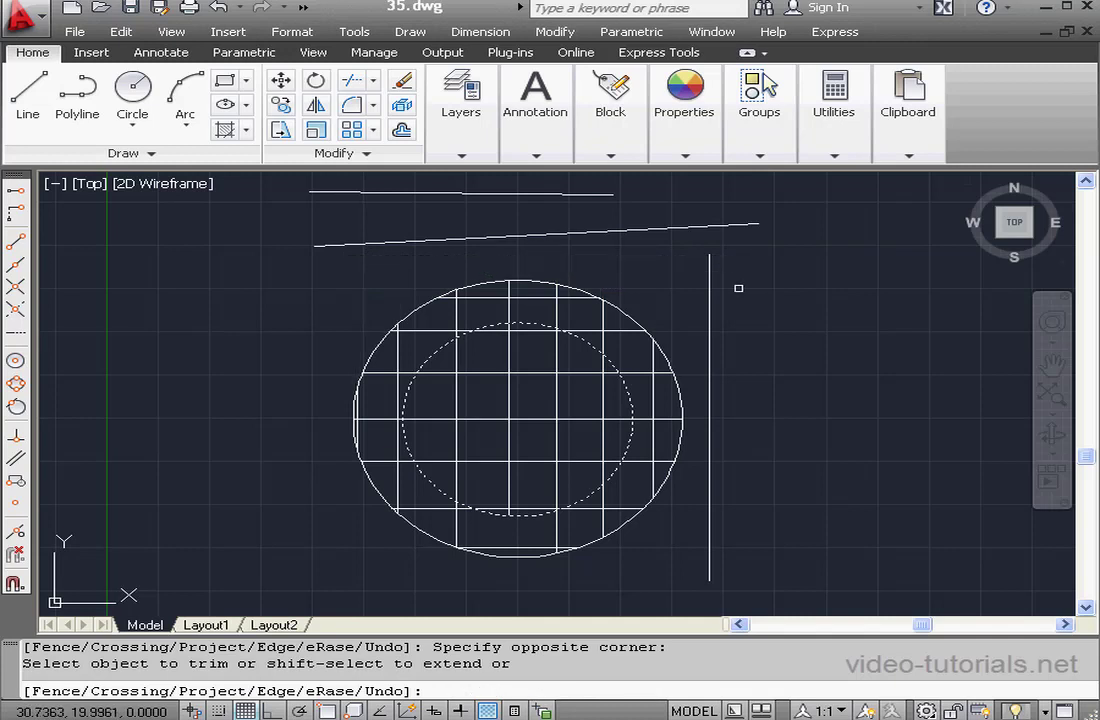
Trim the grid line segments inside the inner circle with crossing windows
{"action": "left_click", "coordinate": [444, 357]}
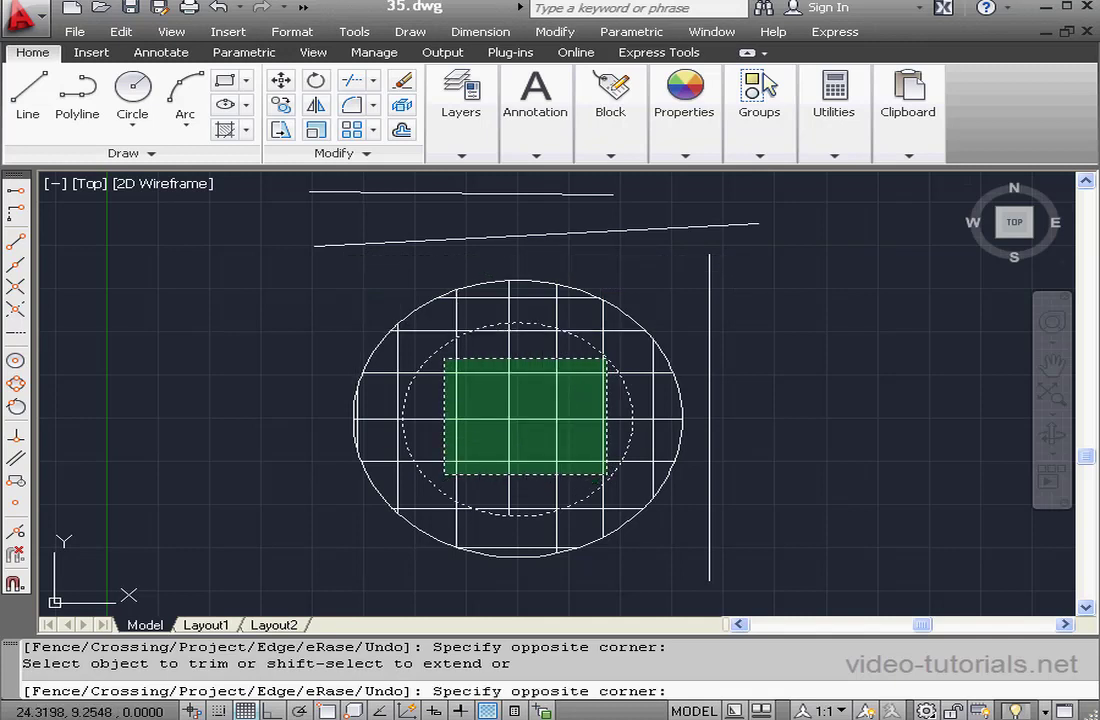
{"action": "left_click", "coordinate": [606, 474]}
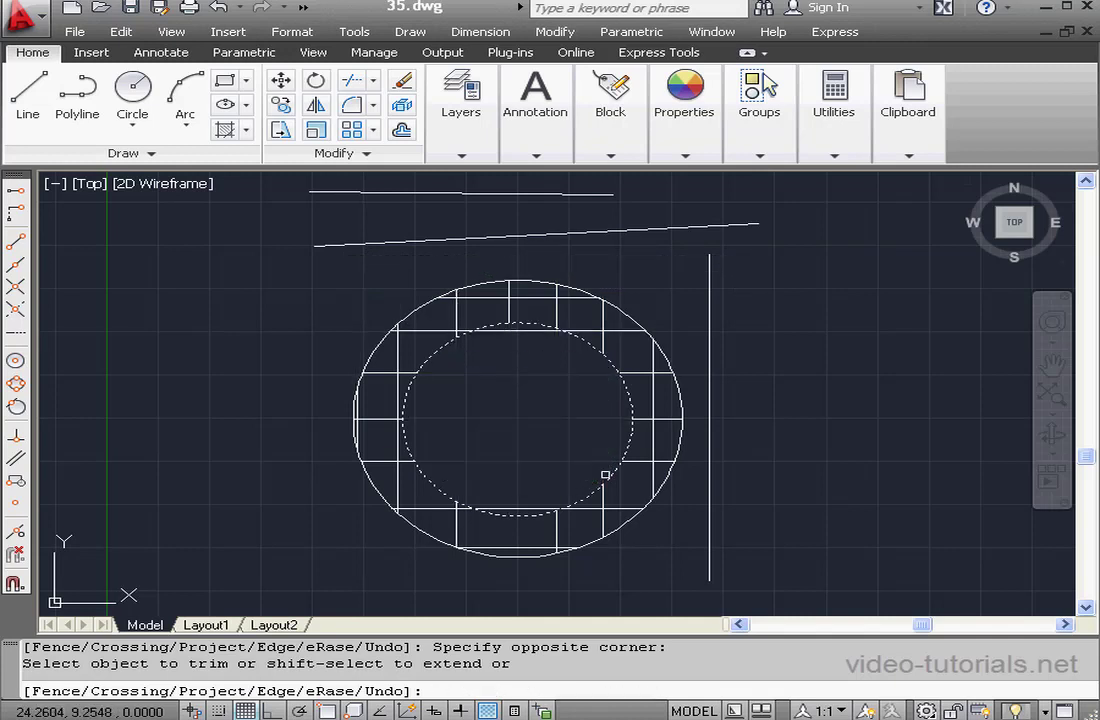
{"action": "left_click", "coordinate": [505, 330]}
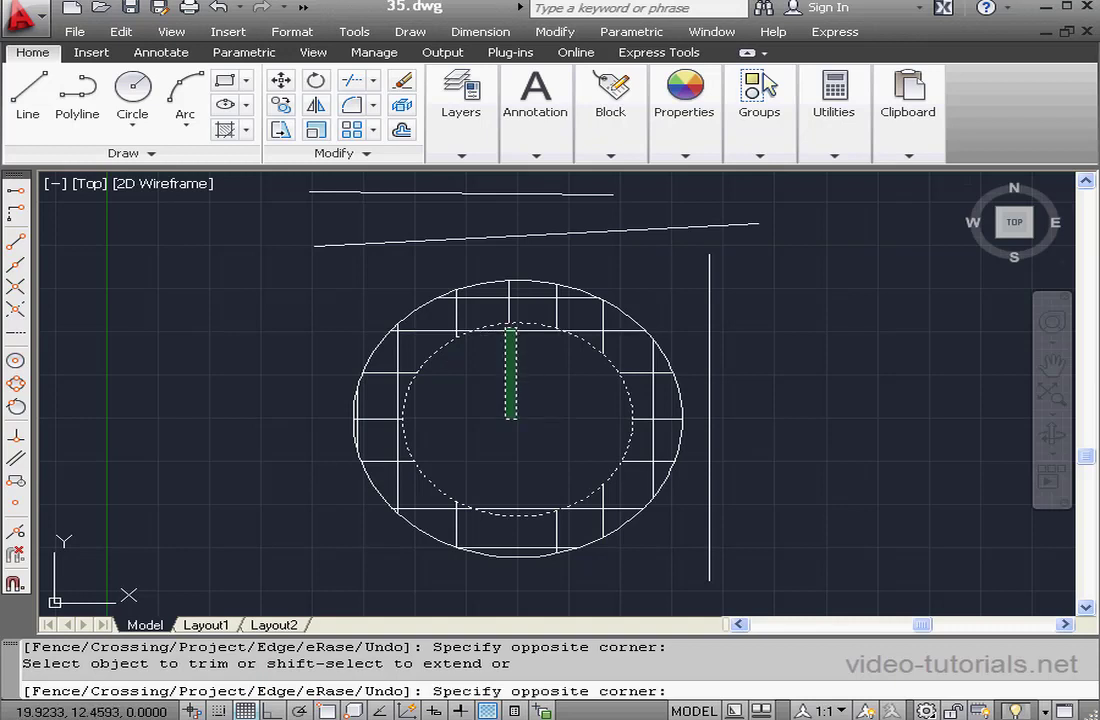
{"action": "left_click", "coordinate": [525, 542]}
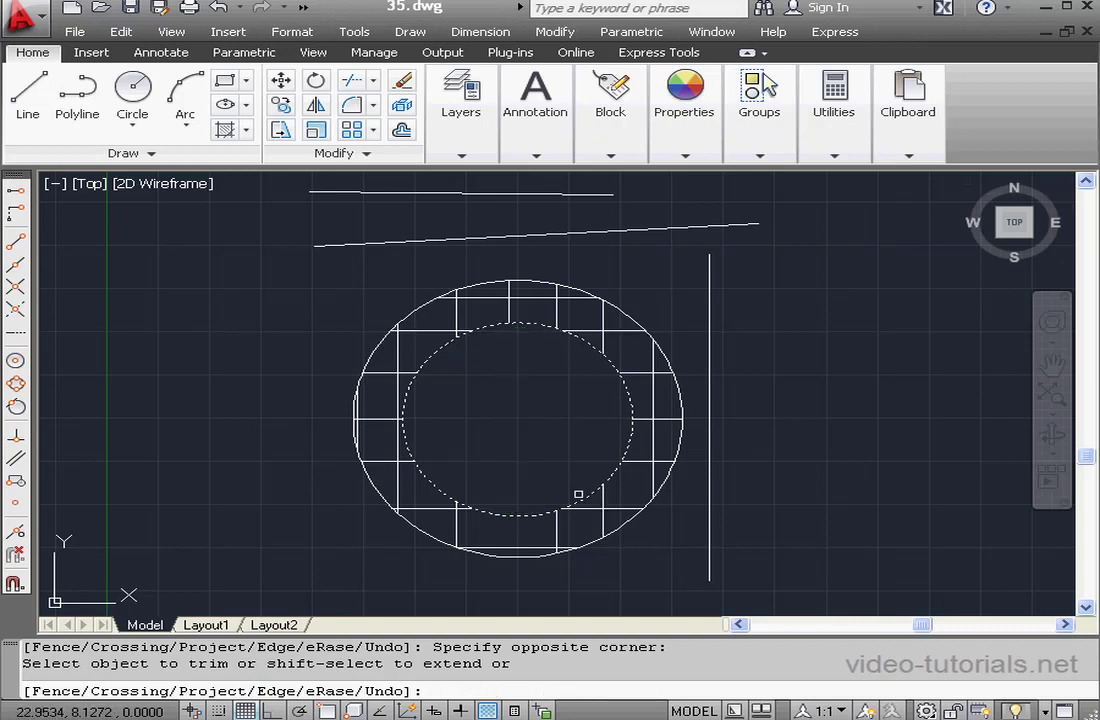
End the Trim command and undo the whole trim made against the two circles
{"action": "right_click", "coordinate": [770, 431]}
{"action": "left_click", "coordinate": [812, 444]}
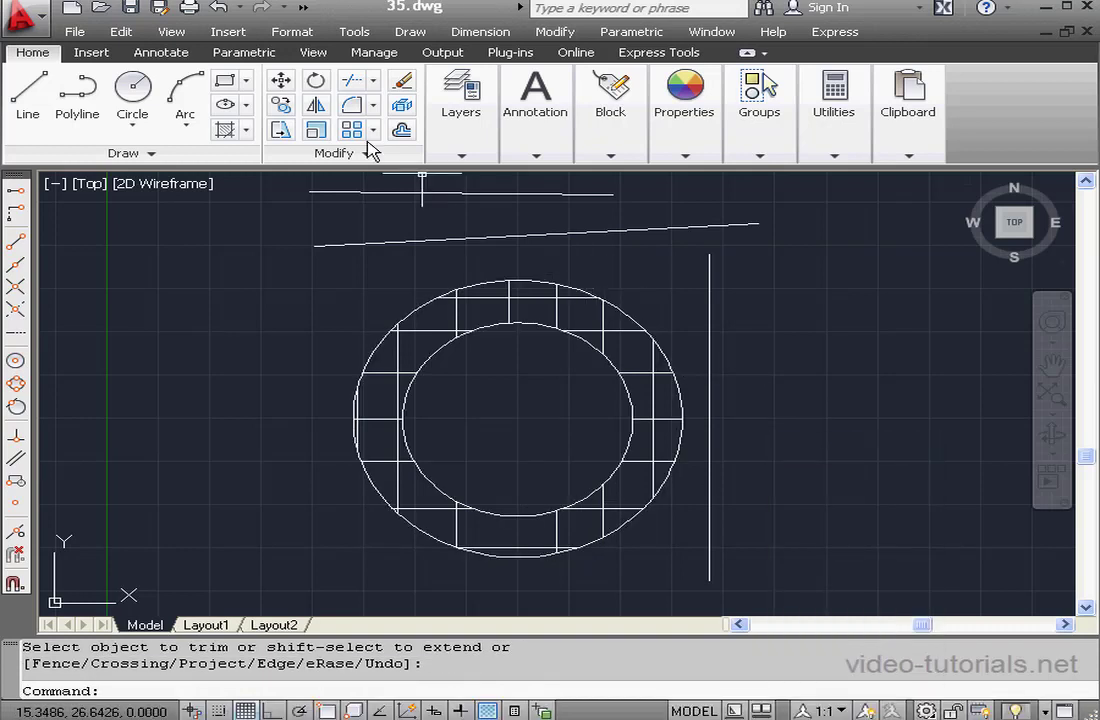
{"action": "left_click", "coordinate": [218, 7]}
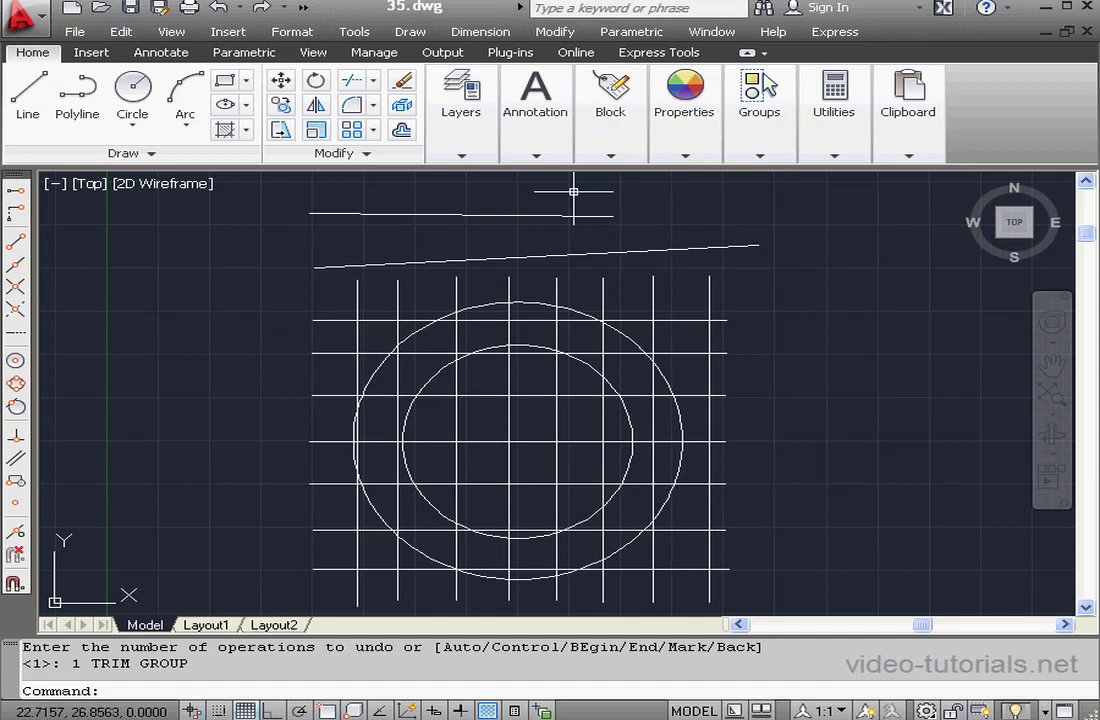
Start Trim with the uppermost and lowermost horizontal and the leftmost and rightmost vertical grid lines as cutting edges
{"action": "left_click", "coordinate": [351, 80]}
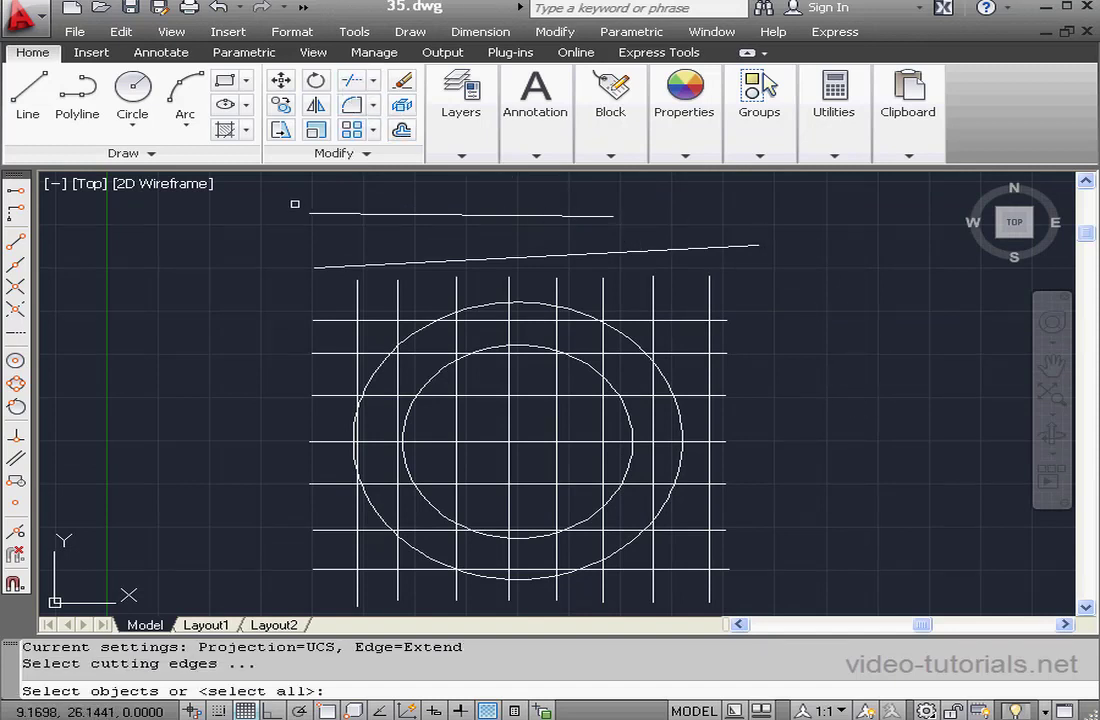
{"action": "left_click", "coordinate": [321, 319]}
{"action": "left_click", "coordinate": [358, 318]}
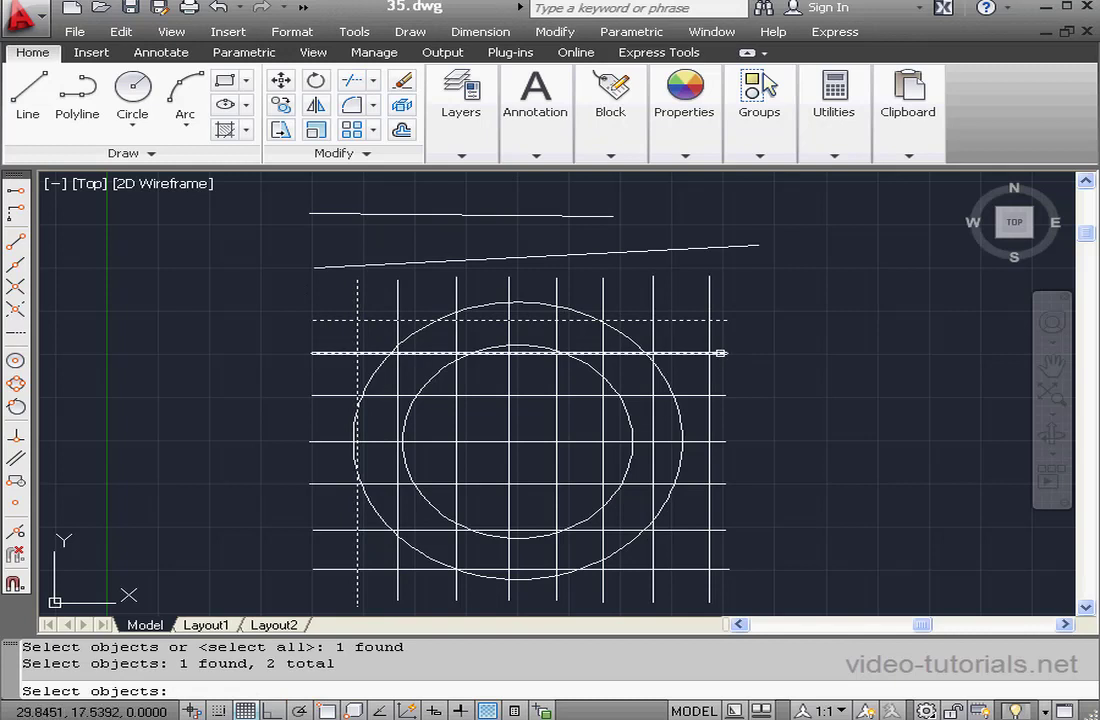
{"action": "left_click", "coordinate": [711, 338]}
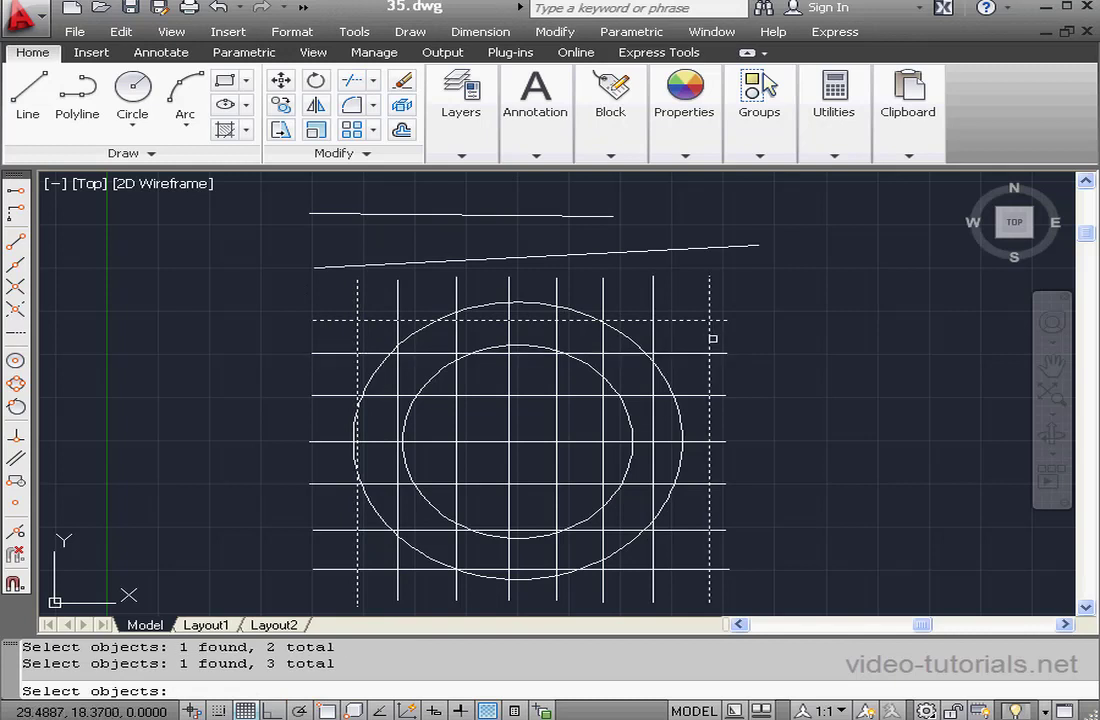
{"action": "left_click", "coordinate": [699, 568]}
{"action": "key", "text": "Return"}
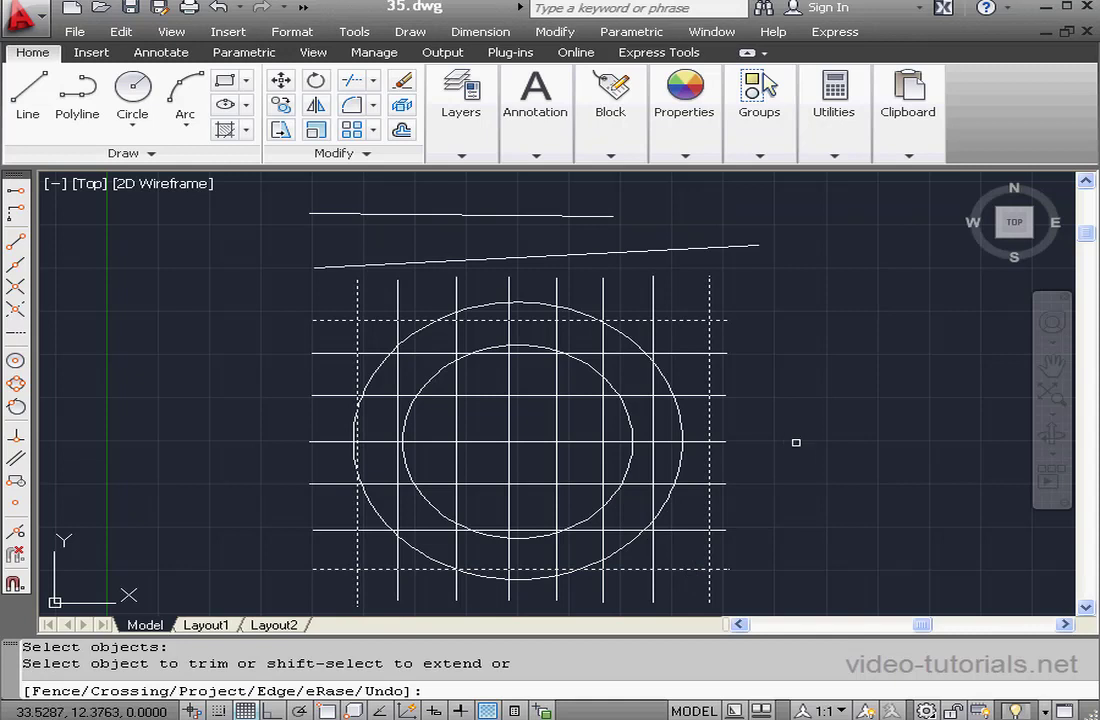
Trim the objects crossed by a Fence running just inside the grid's upper and right boundary lines, and undo the trim
{"action": "right_click", "coordinate": [784, 338]}
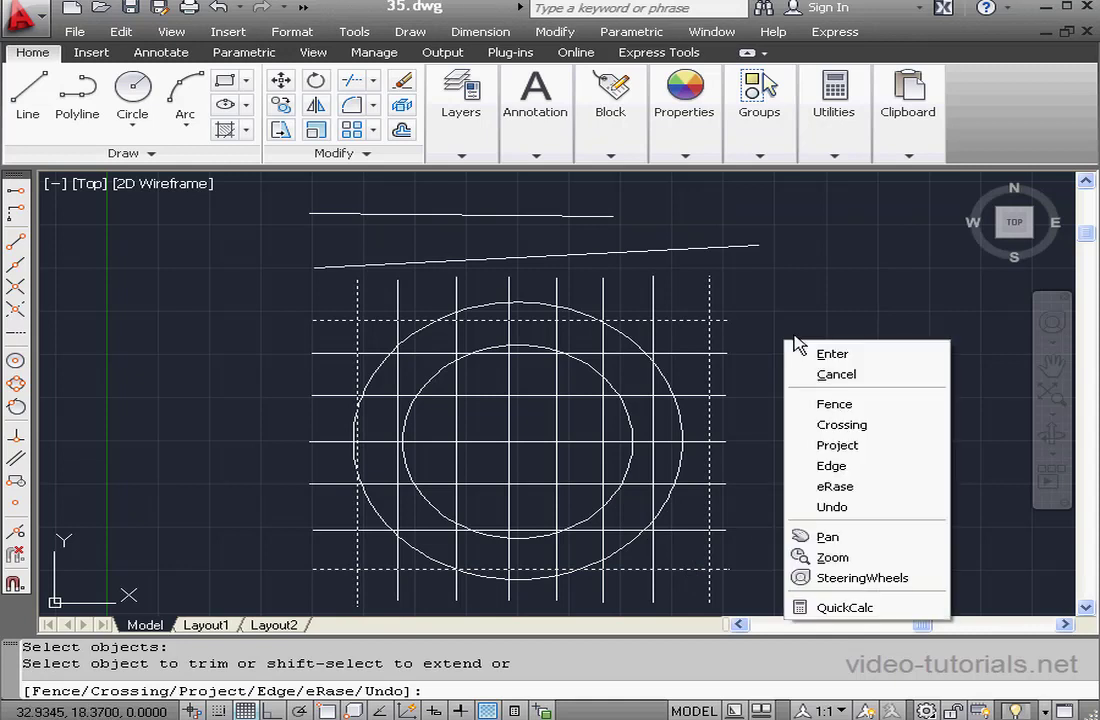
{"action": "left_click", "coordinate": [852, 404]}
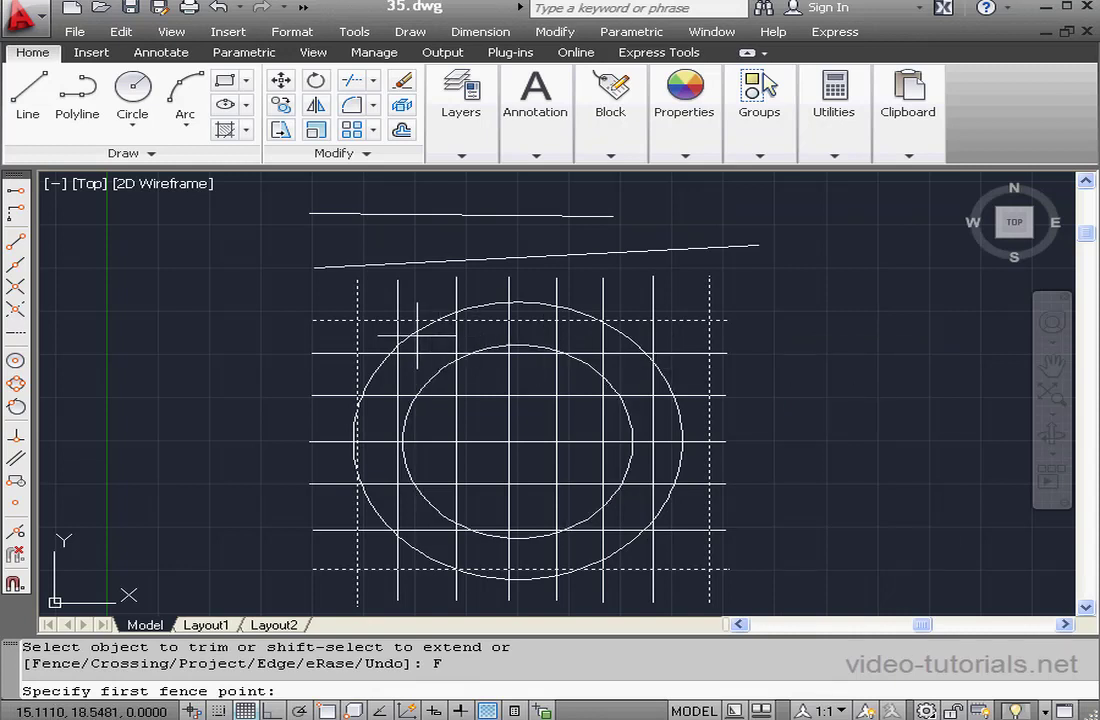
{"action": "left_click", "coordinate": [383, 336]}
{"action": "left_click", "coordinate": [684, 337]}
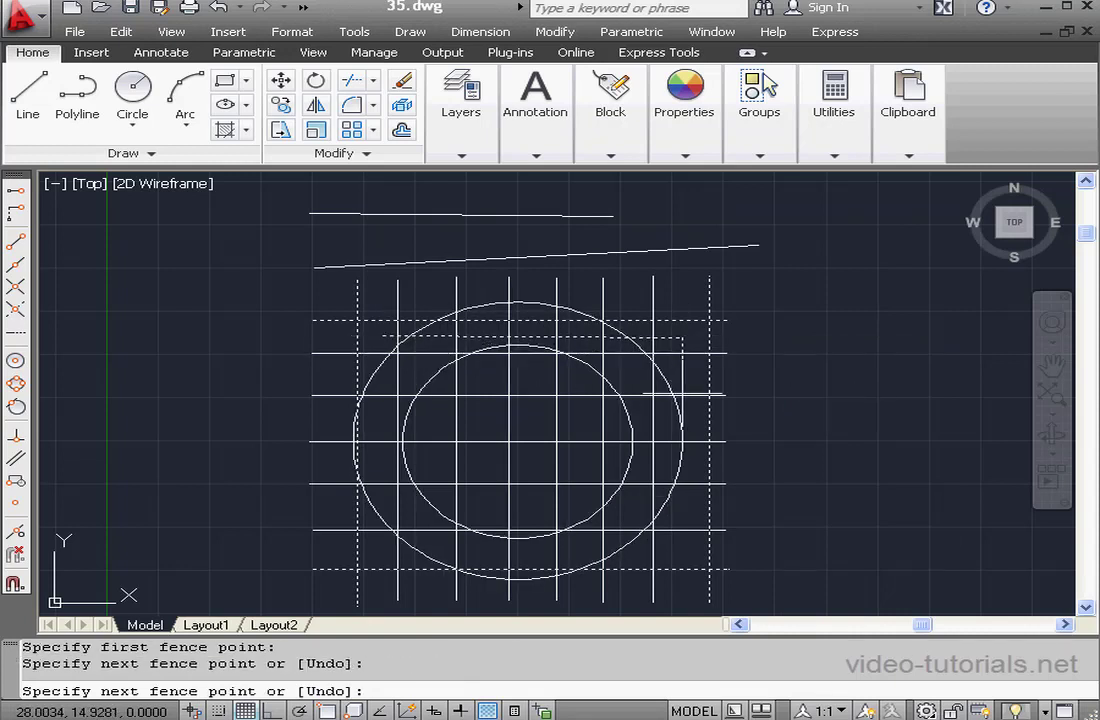
{"action": "left_click", "coordinate": [684, 545]}
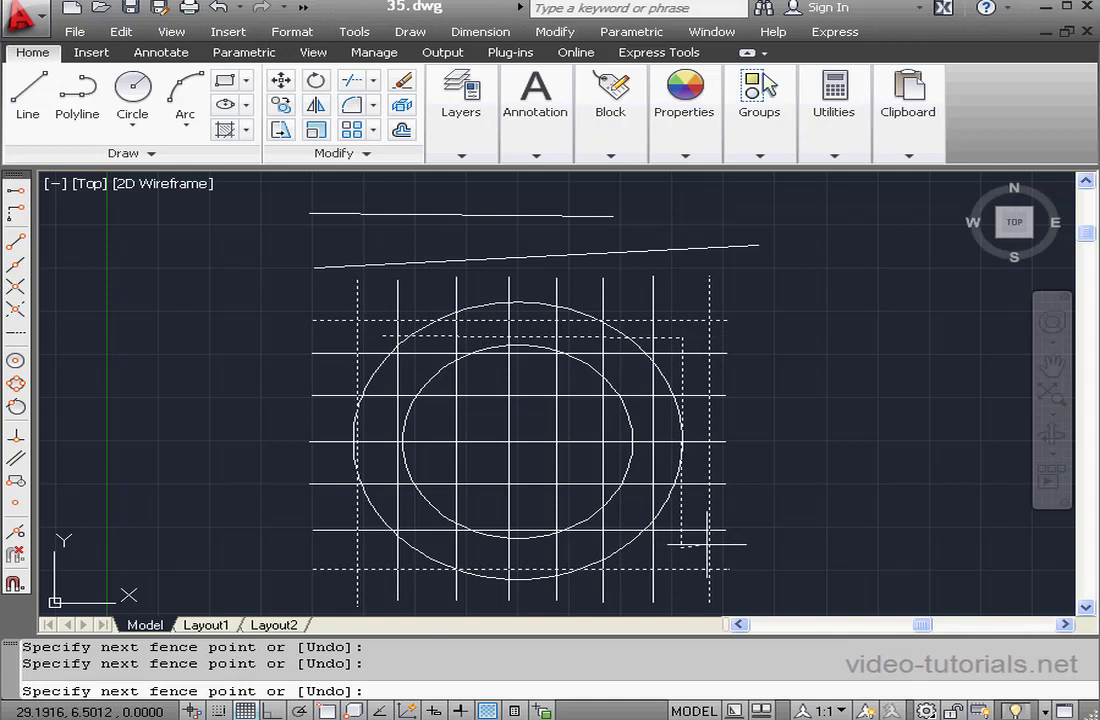
{"action": "right_click", "coordinate": [778, 514]}
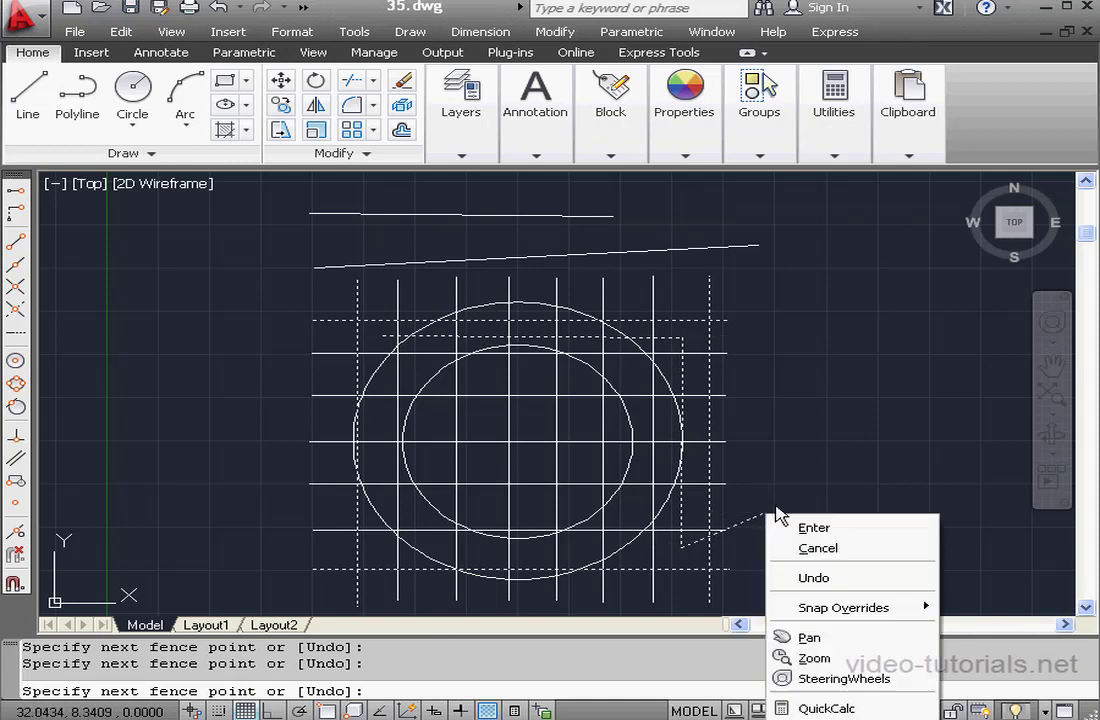
{"action": "left_click", "coordinate": [840, 527]}
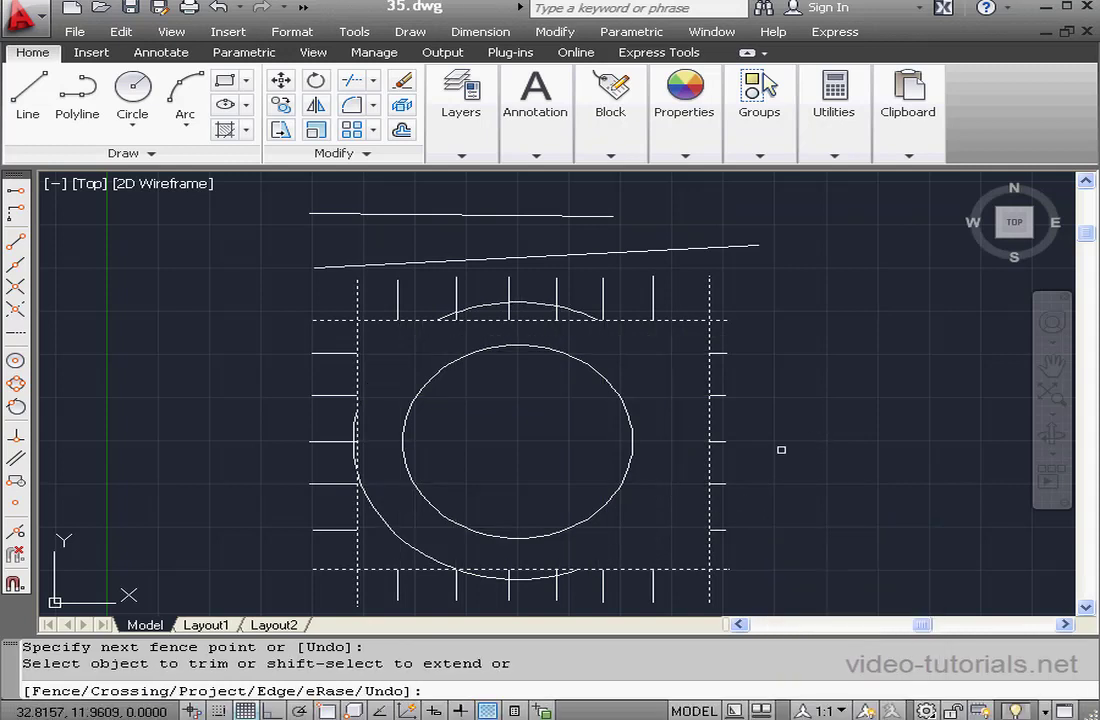
{"action": "left_click", "coordinate": [218, 8]}
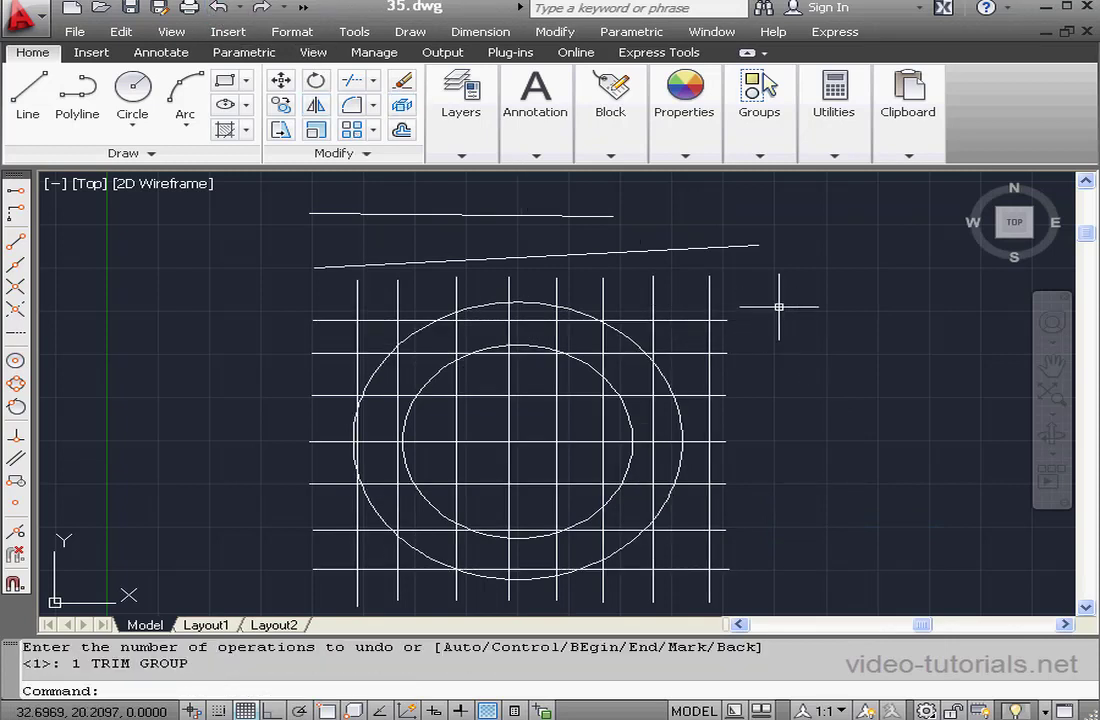
Start Trim again with the outer and inner circles as cutting edges
{"action": "left_click", "coordinate": [352, 80]}
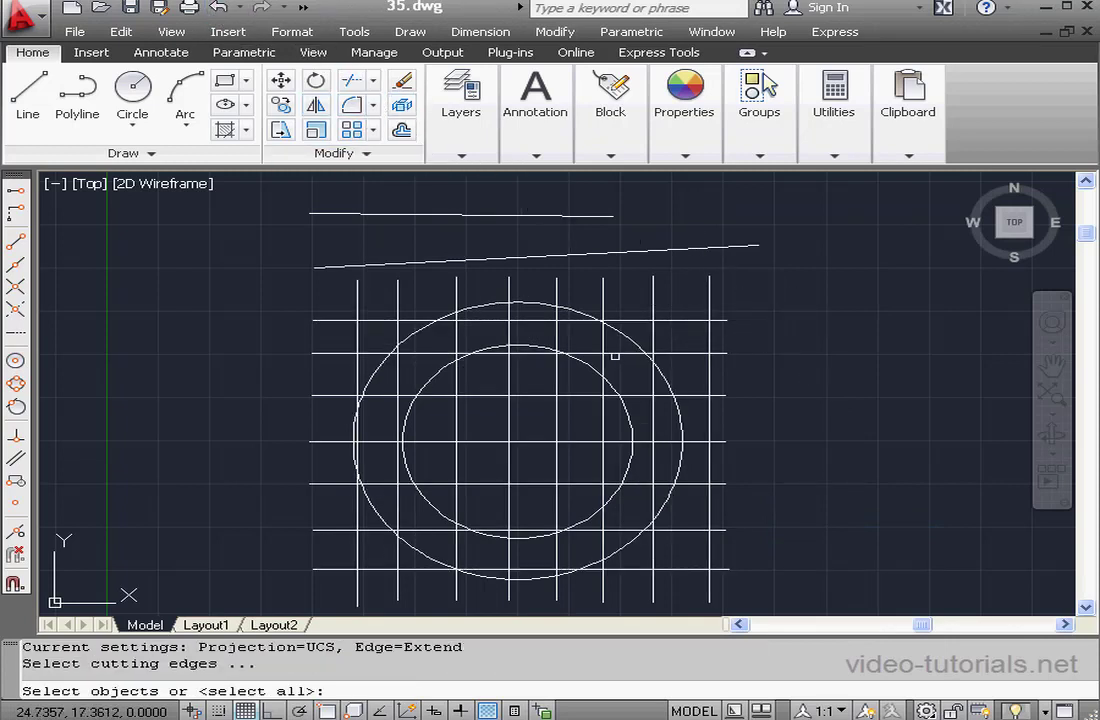
{"action": "left_click", "coordinate": [665, 380]}
{"action": "left_click", "coordinate": [666, 380]}
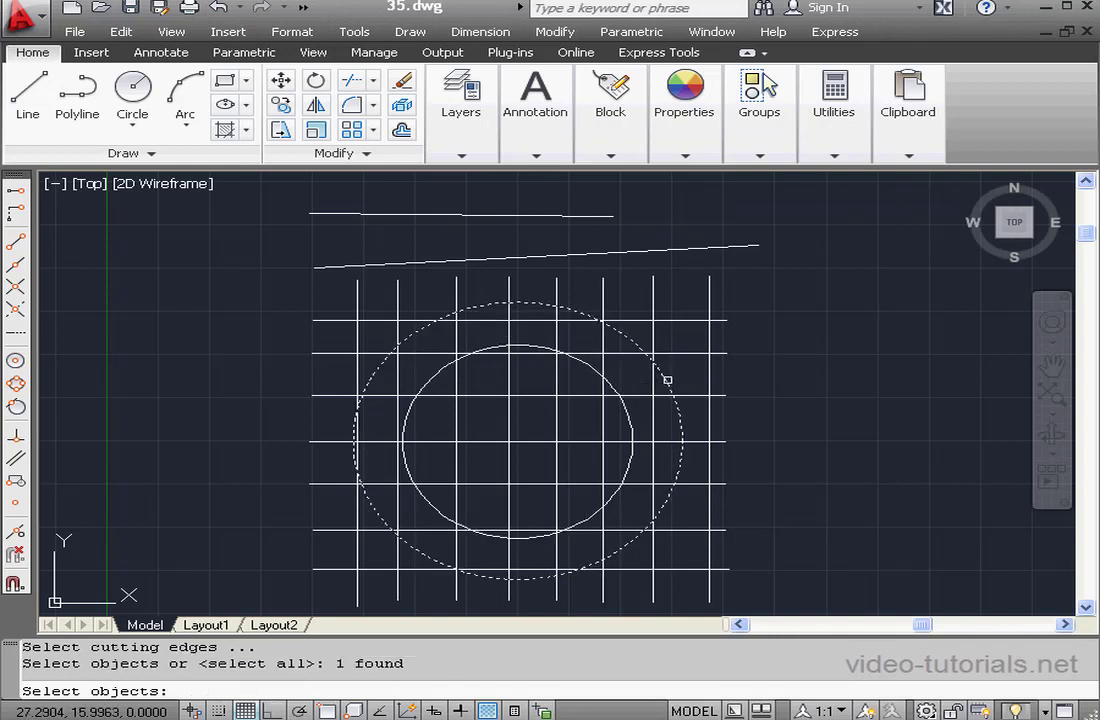
{"action": "left_click", "coordinate": [621, 384]}
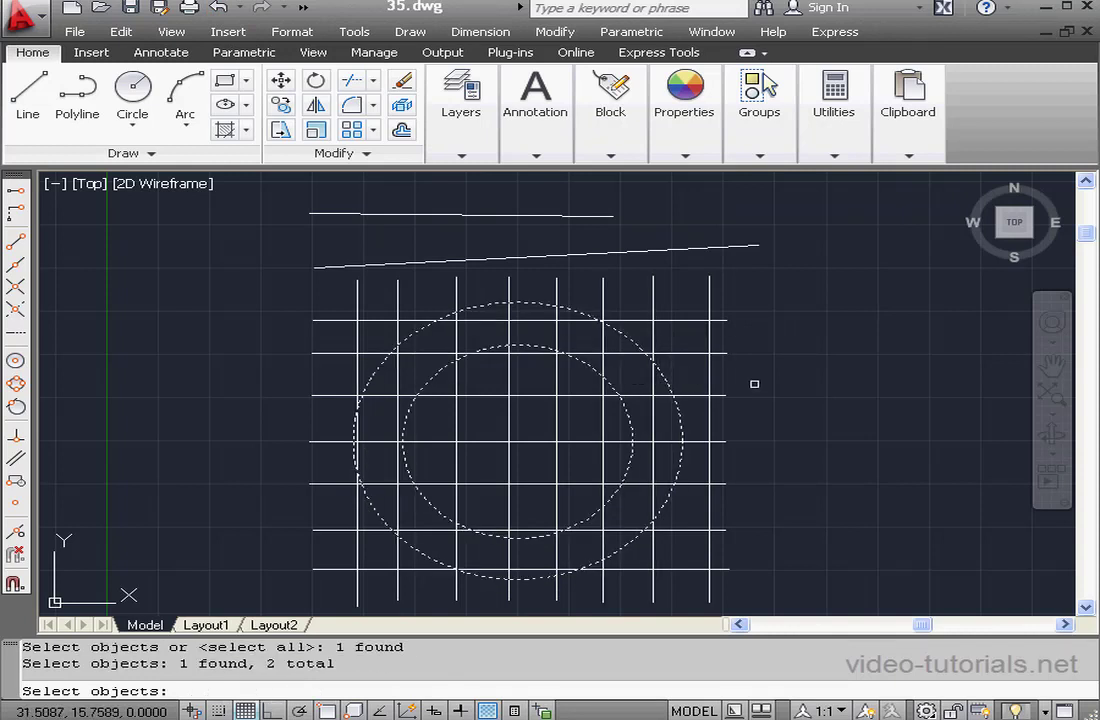
{"action": "key", "text": "Return"}
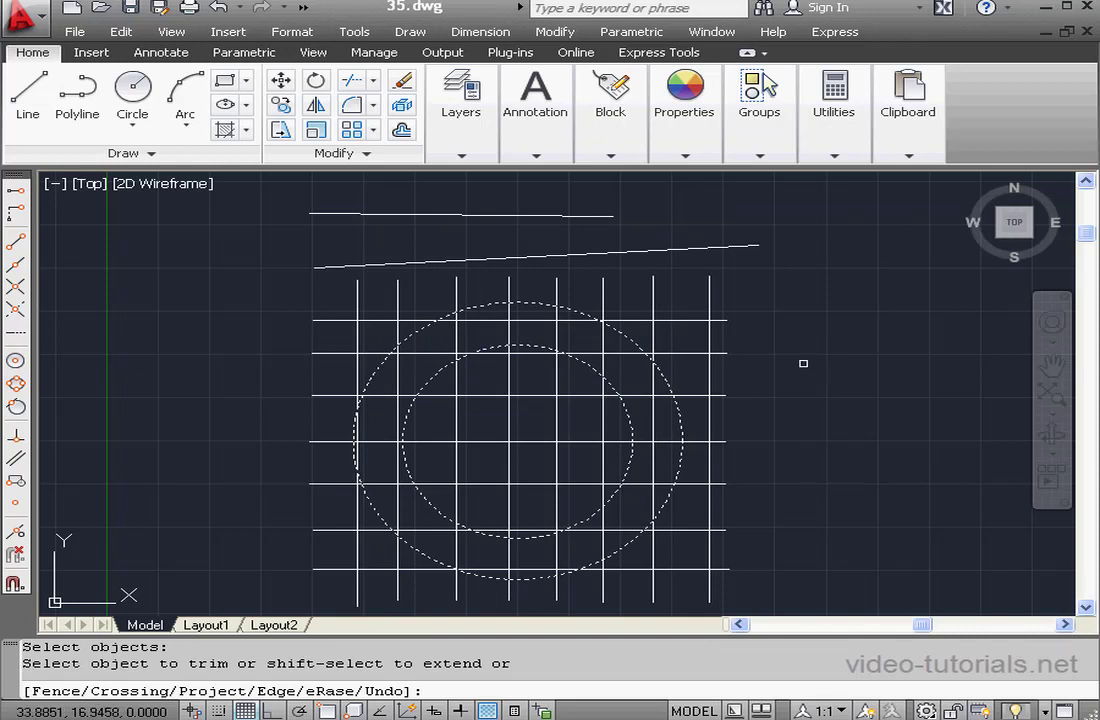
Trim the grid lines in the ring between the two circles with a multi-point Fence around it, and undo the trim
{"action": "right_click", "coordinate": [803, 363]}
{"action": "left_click", "coordinate": [897, 427]}
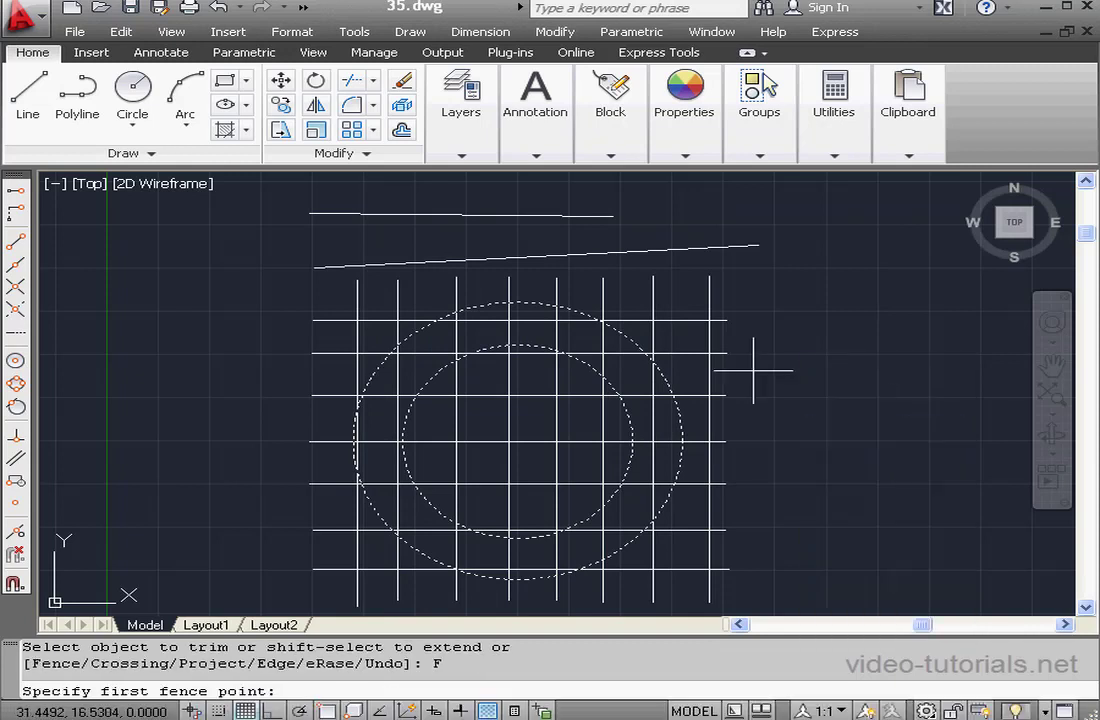
{"action": "left_click", "coordinate": [426, 365]}
{"action": "left_click", "coordinate": [497, 331]}
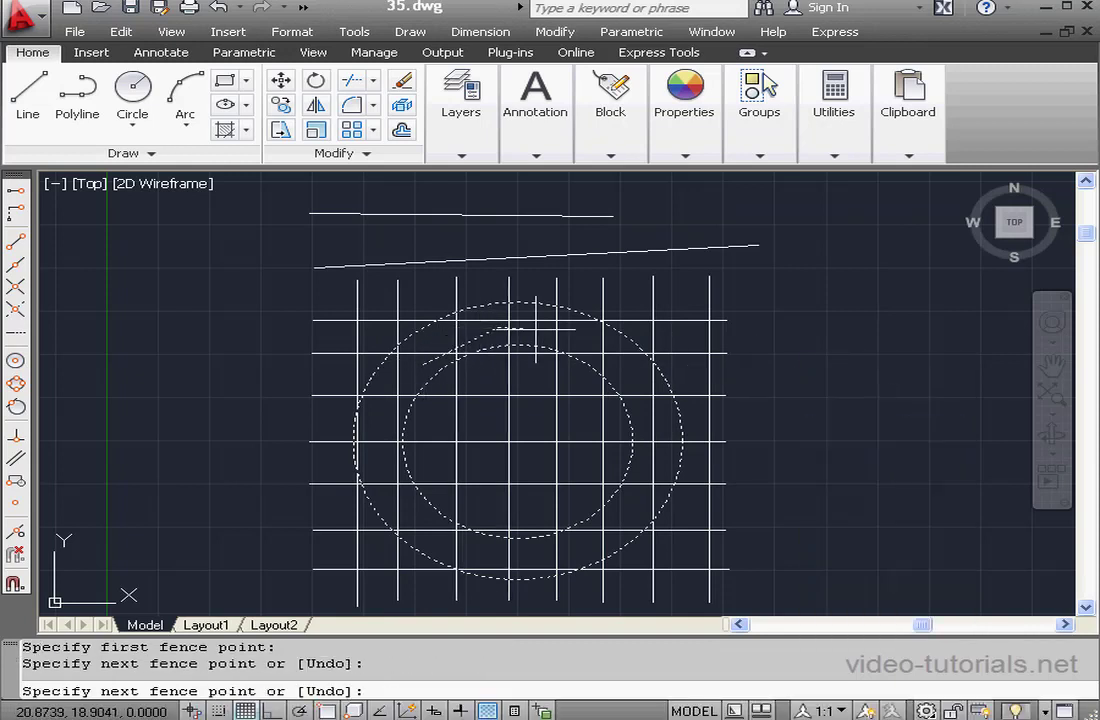
{"action": "left_click", "coordinate": [610, 348]}
{"action": "left_click", "coordinate": [660, 428]}
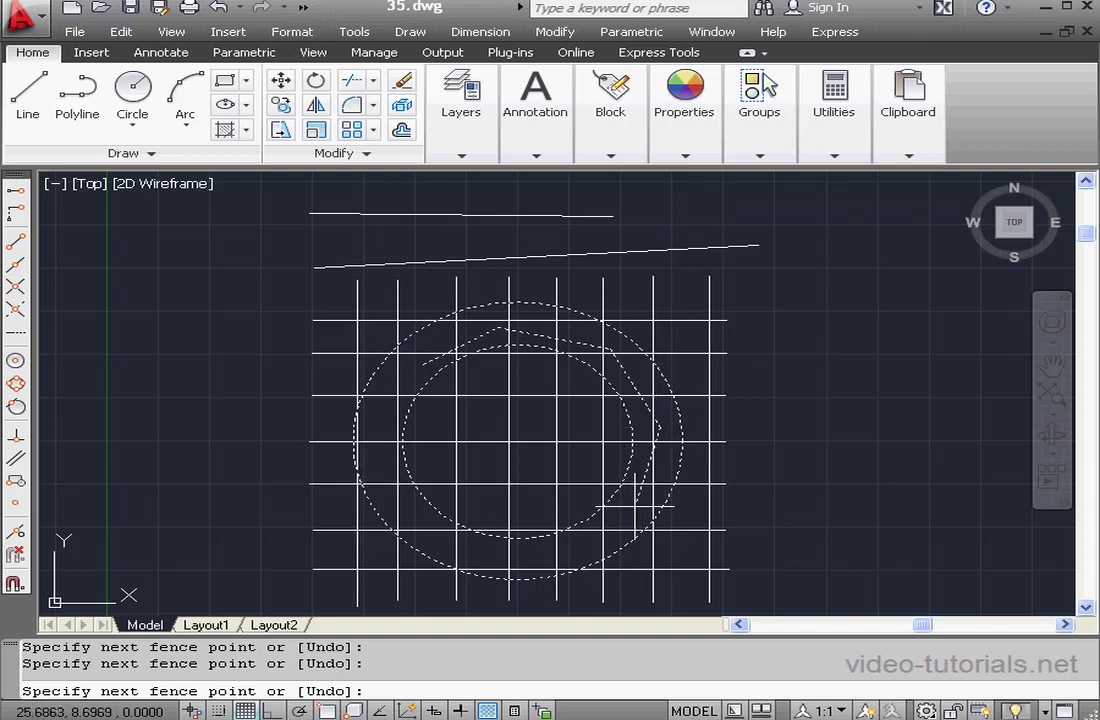
{"action": "left_click", "coordinate": [625, 527]}
{"action": "left_click", "coordinate": [479, 557]}
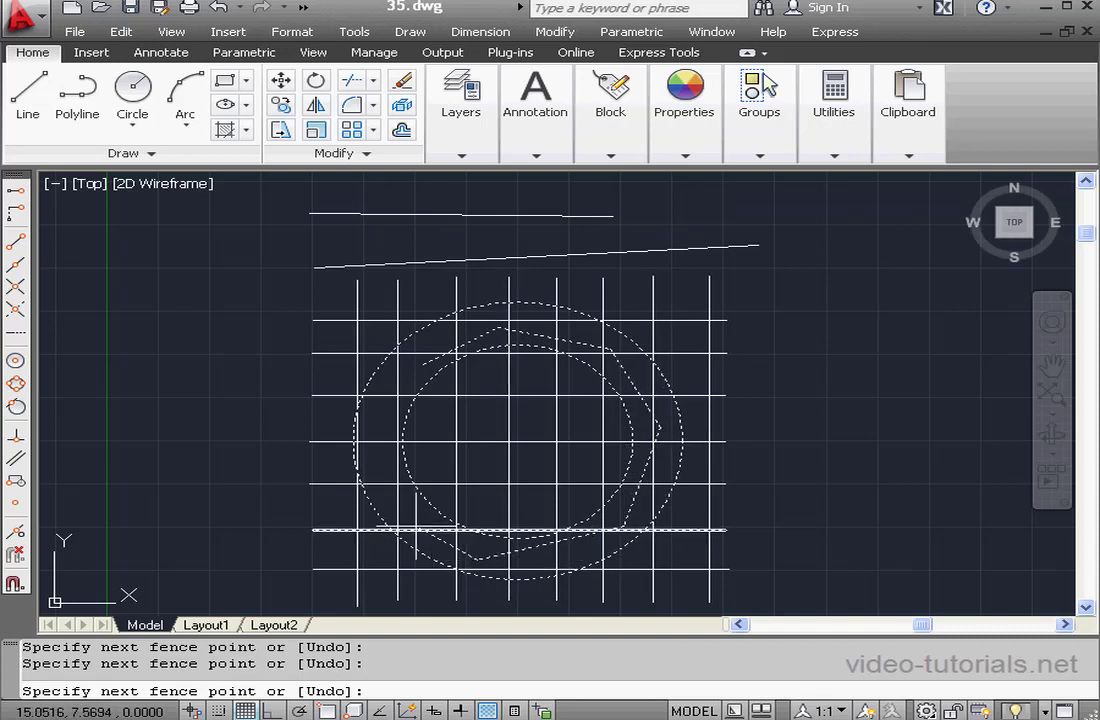
{"action": "left_click", "coordinate": [388, 484]}
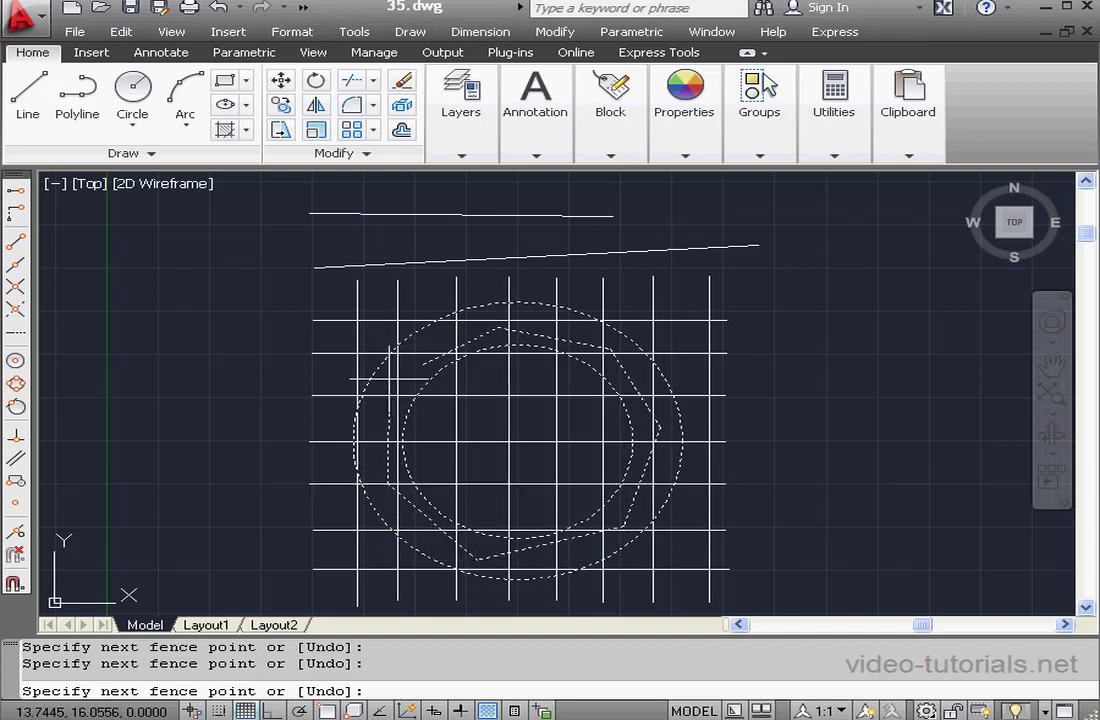
{"action": "left_click", "coordinate": [389, 379]}
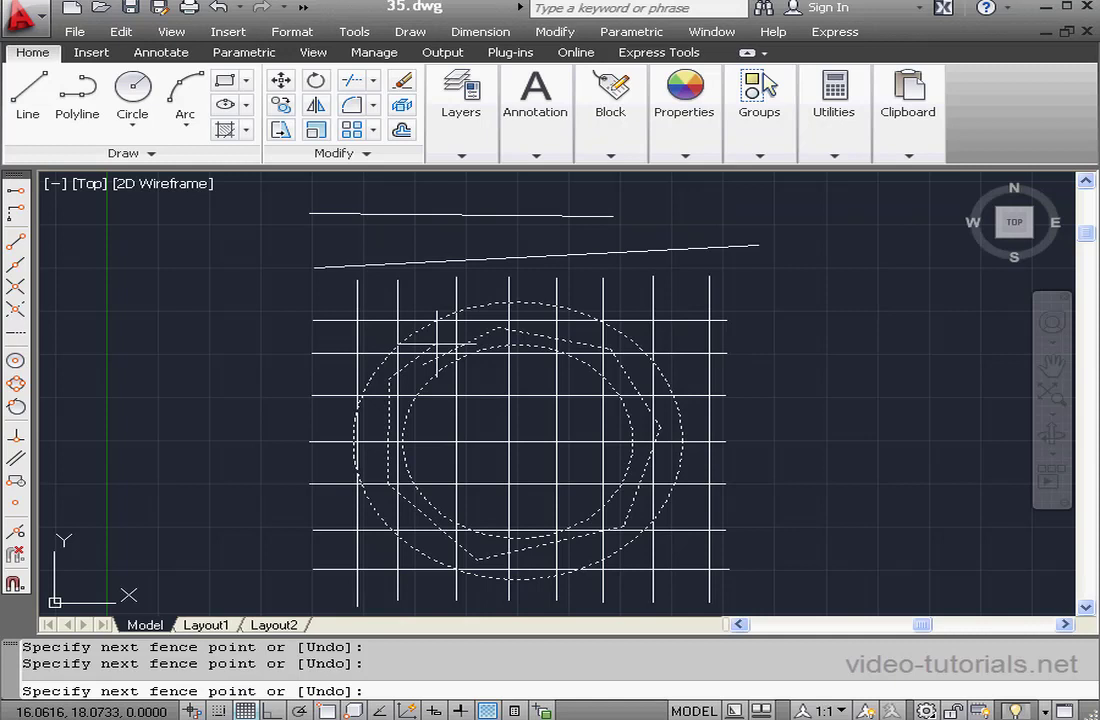
{"action": "right_click", "coordinate": [436, 343]}
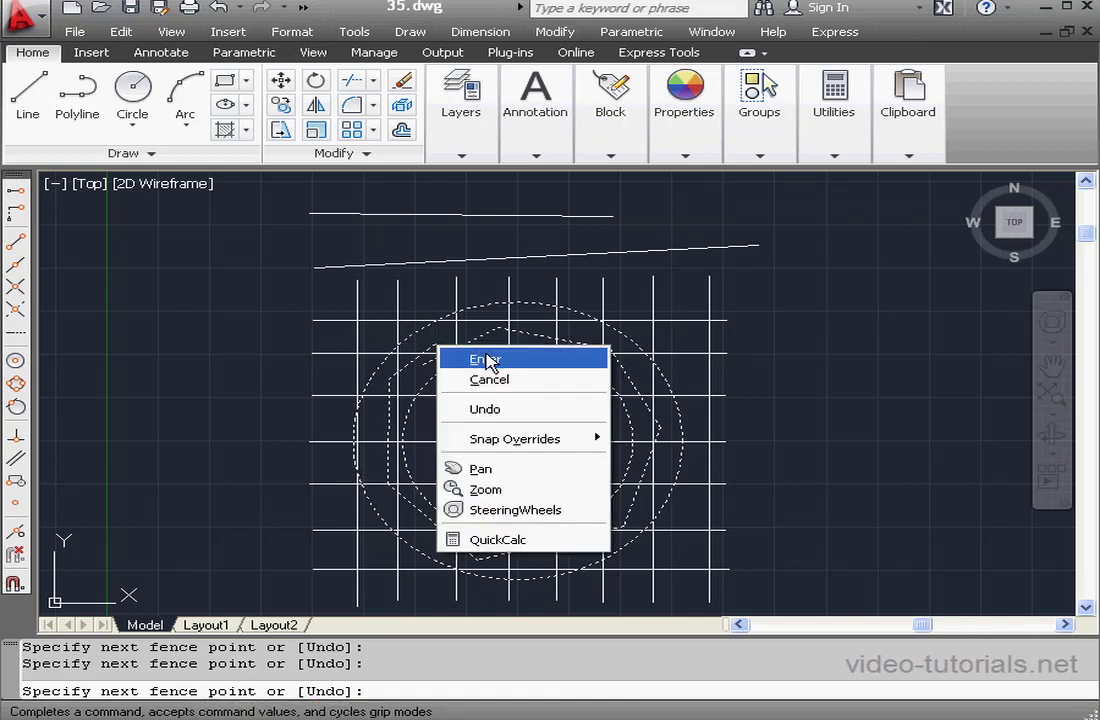
{"action": "left_click", "coordinate": [487, 360]}
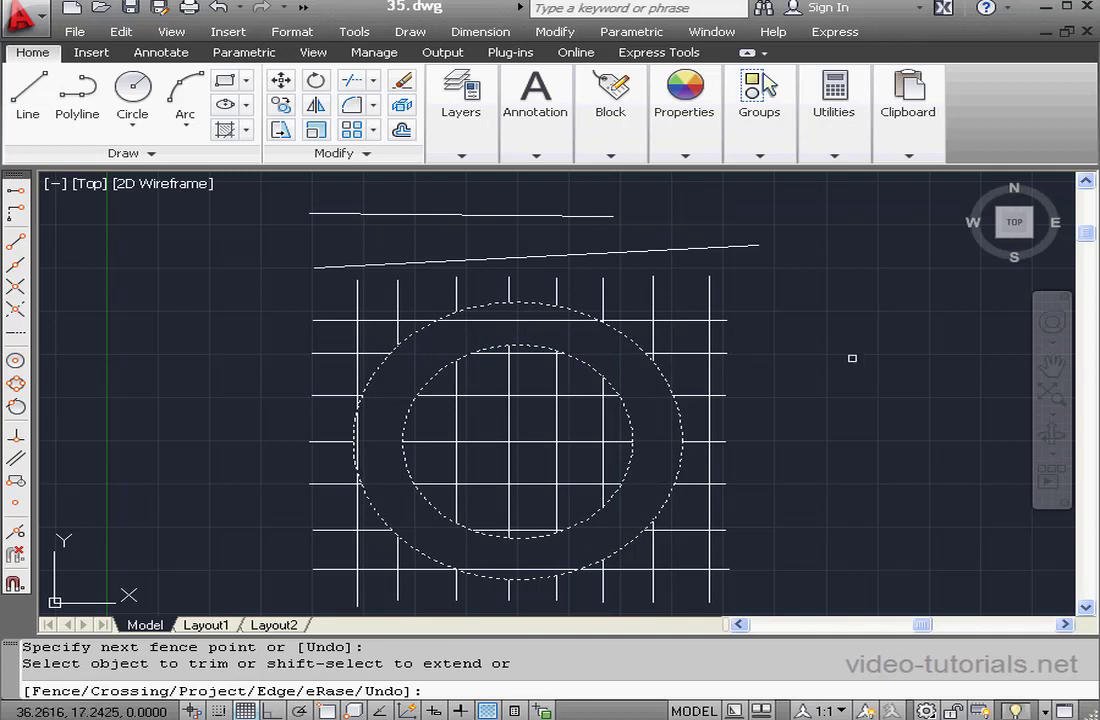
{"action": "left_click", "coordinate": [216, 7]}
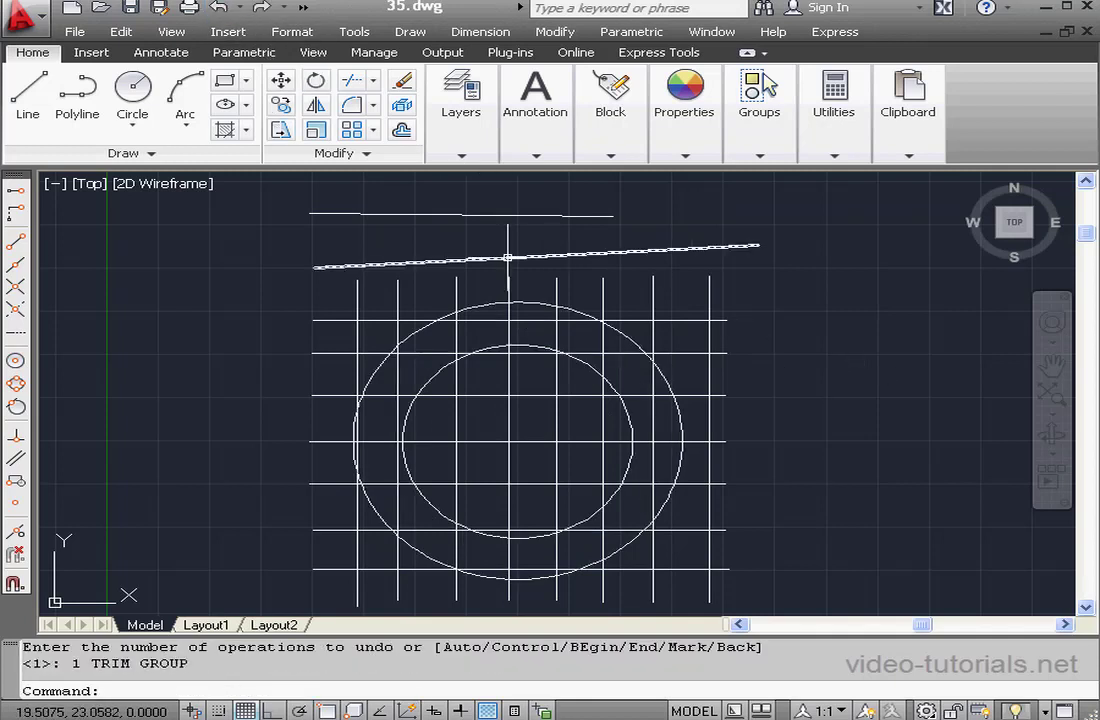
Start Trim with the second and second-to-last horizontal and vertical grid lines as cutting edges
{"action": "left_click", "coordinate": [352, 80]}
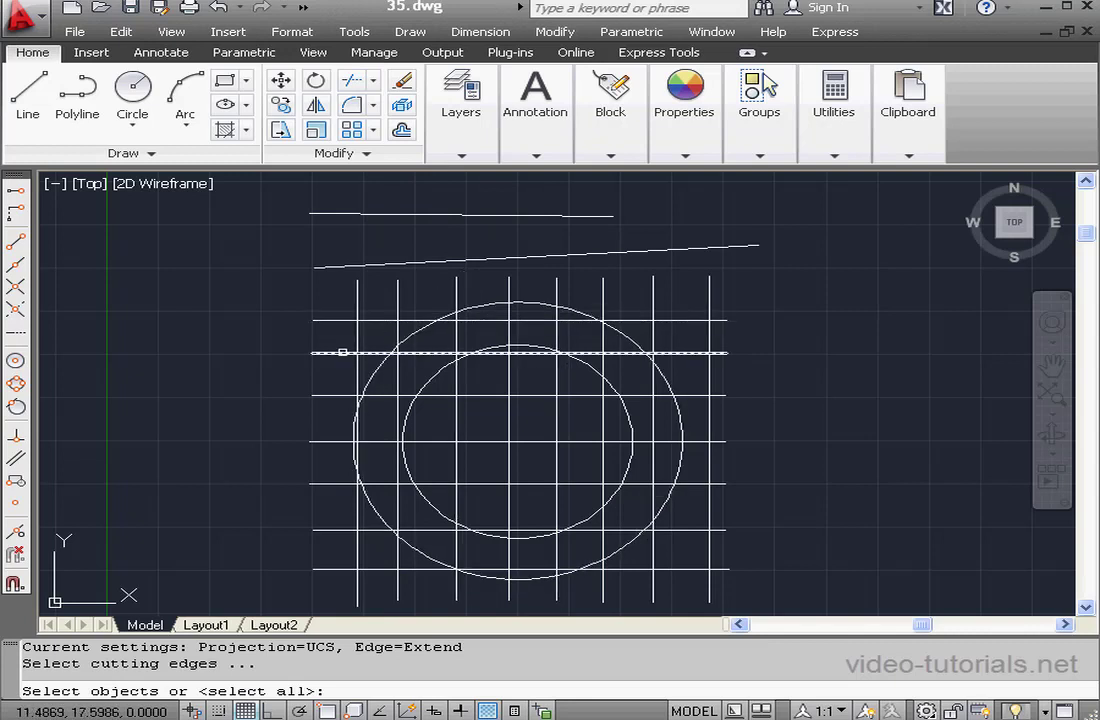
{"action": "left_click", "coordinate": [346, 350]}
{"action": "left_click", "coordinate": [399, 300]}
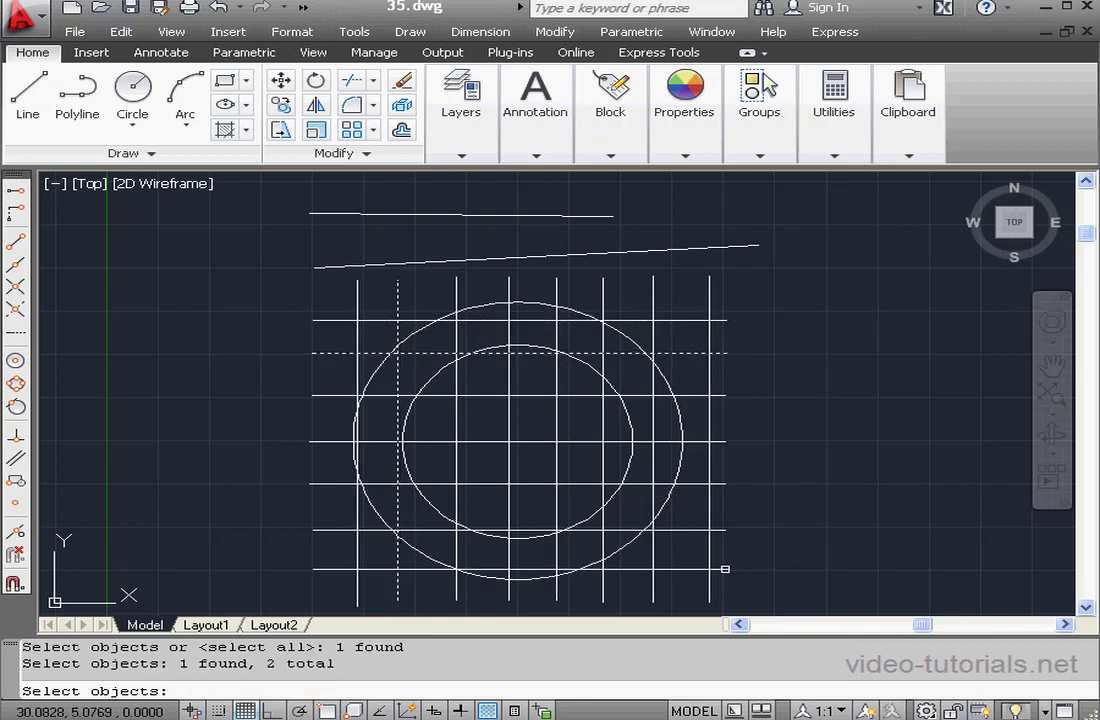
{"action": "left_click", "coordinate": [654, 588]}
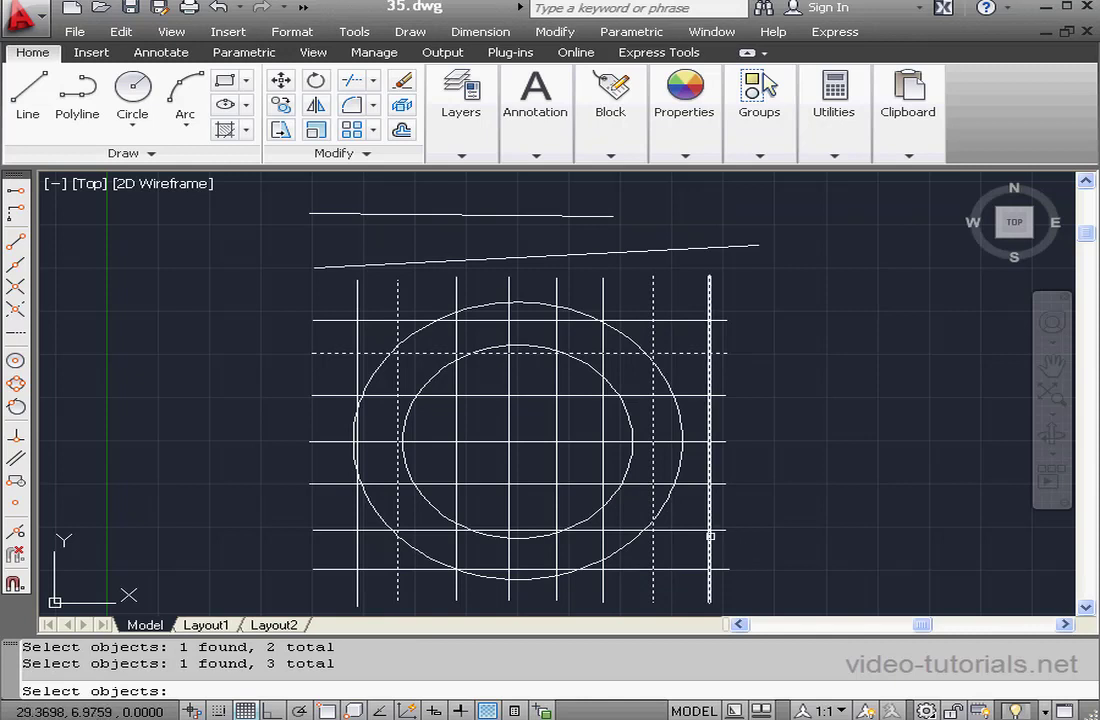
{"action": "left_click", "coordinate": [701, 530]}
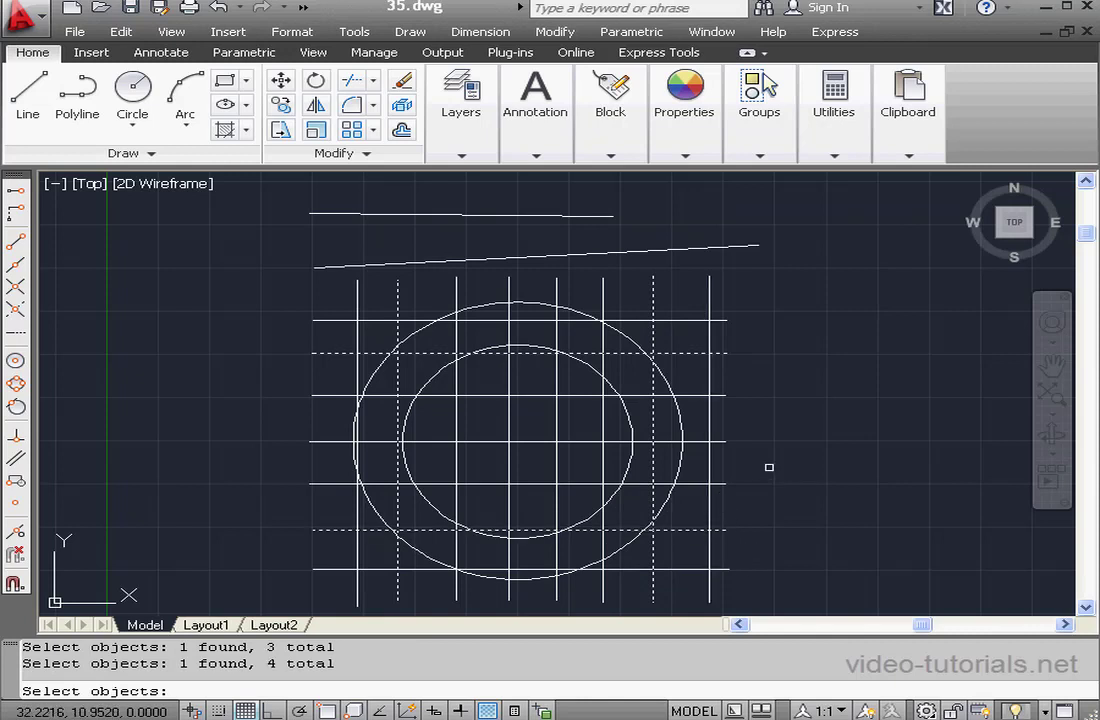
{"action": "key", "text": "Return"}
Trim the objects inside the rectangle of cutting edges using the Crossing option over the inner circle, and undo the trim
{"action": "right_click", "coordinate": [785, 406]}
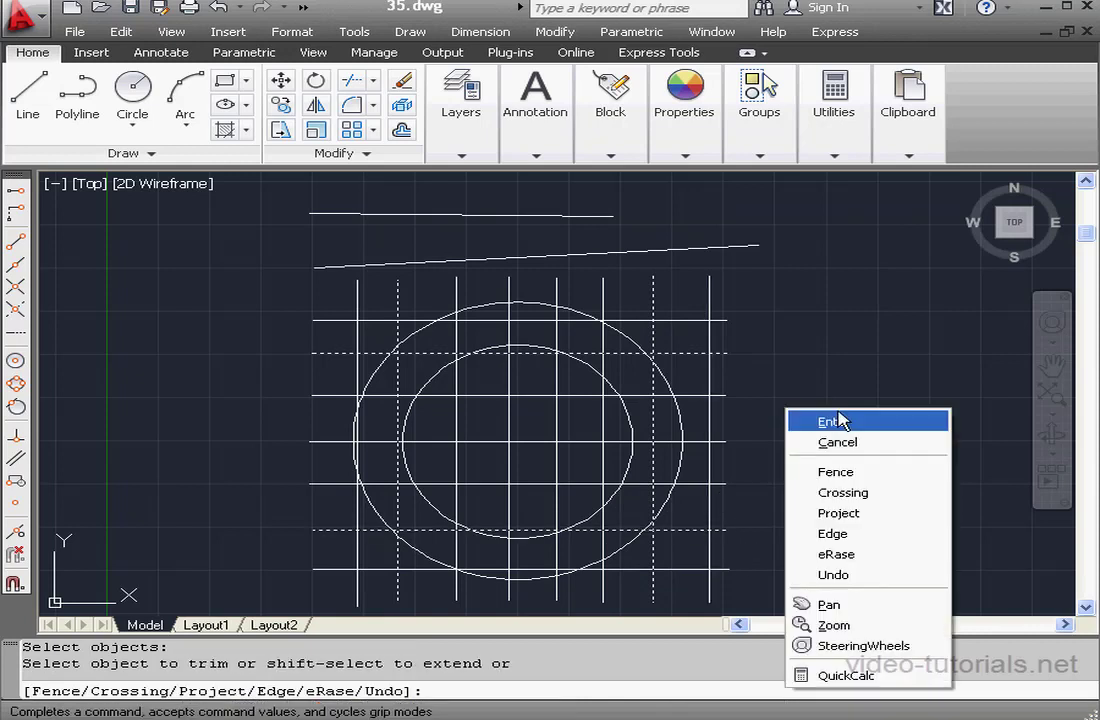
{"action": "left_click", "coordinate": [877, 500]}
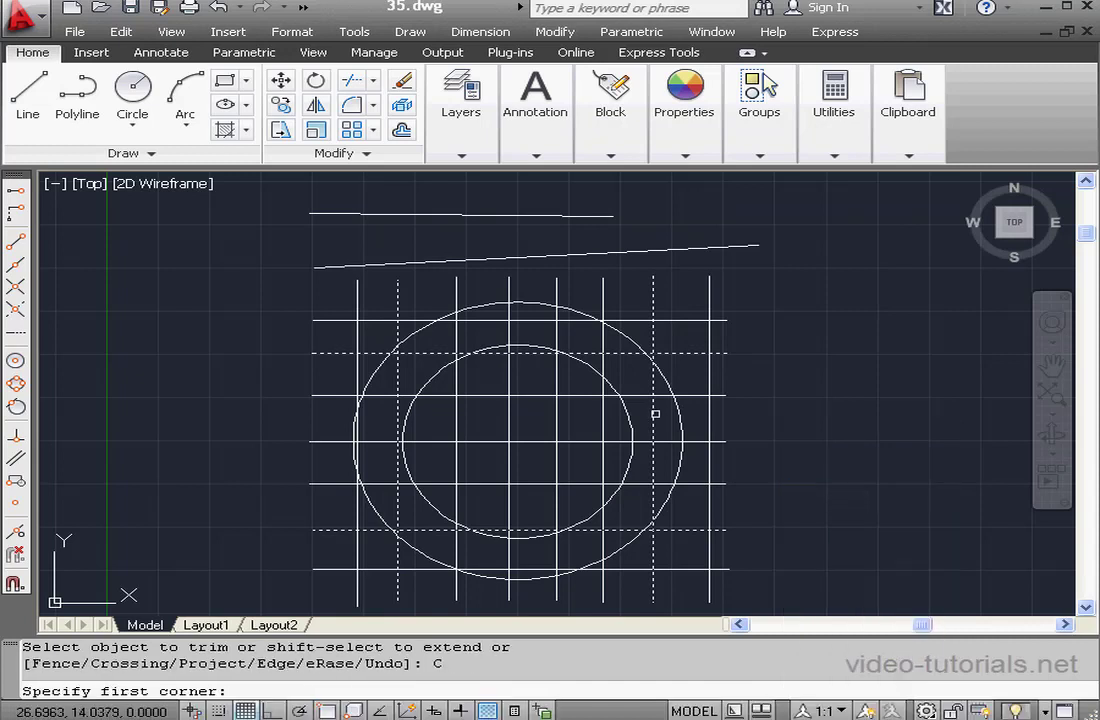
{"action": "left_click", "coordinate": [417, 366]}
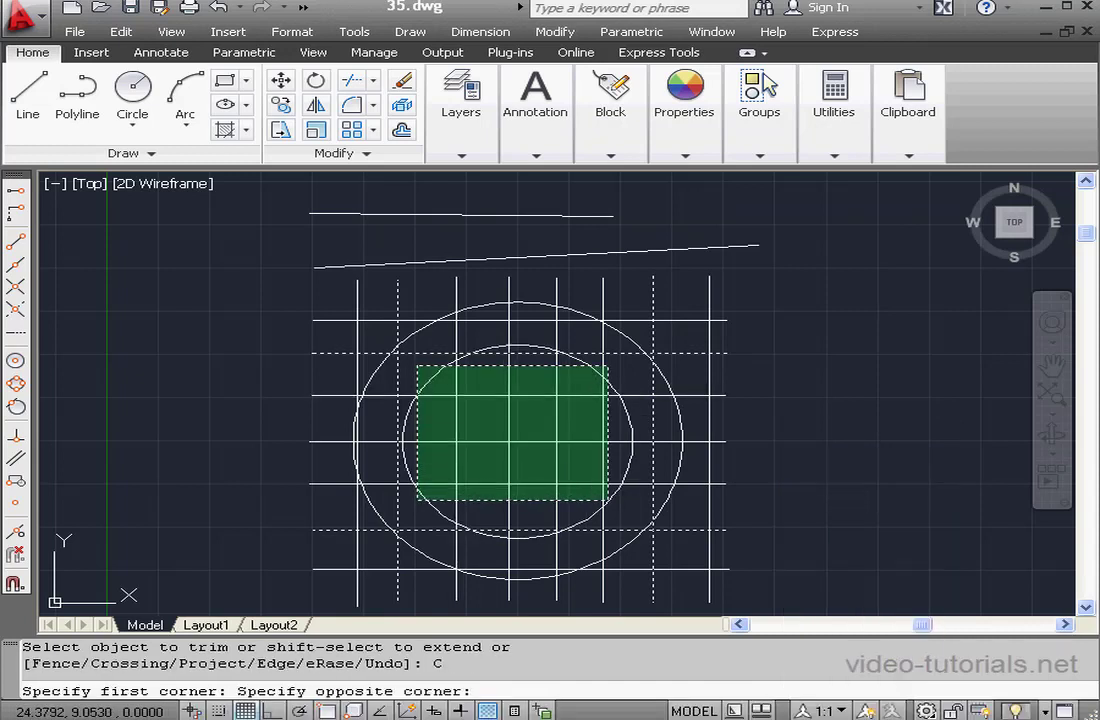
{"action": "left_click", "coordinate": [645, 500]}
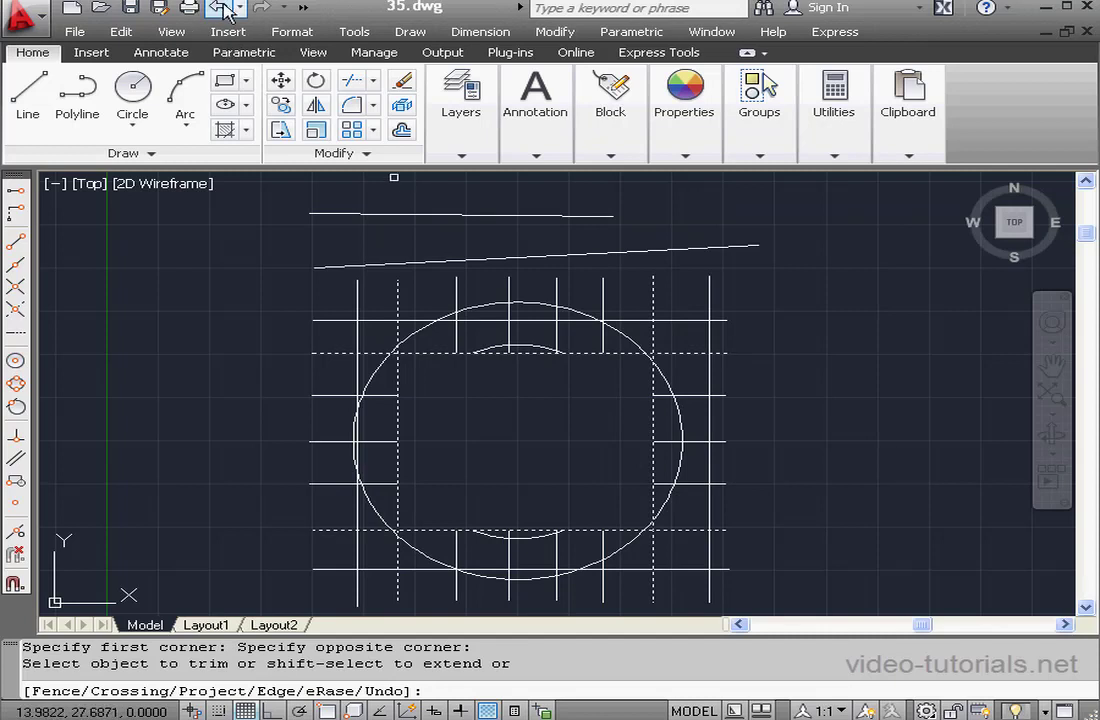
{"action": "key", "text": "ctrl+z"}
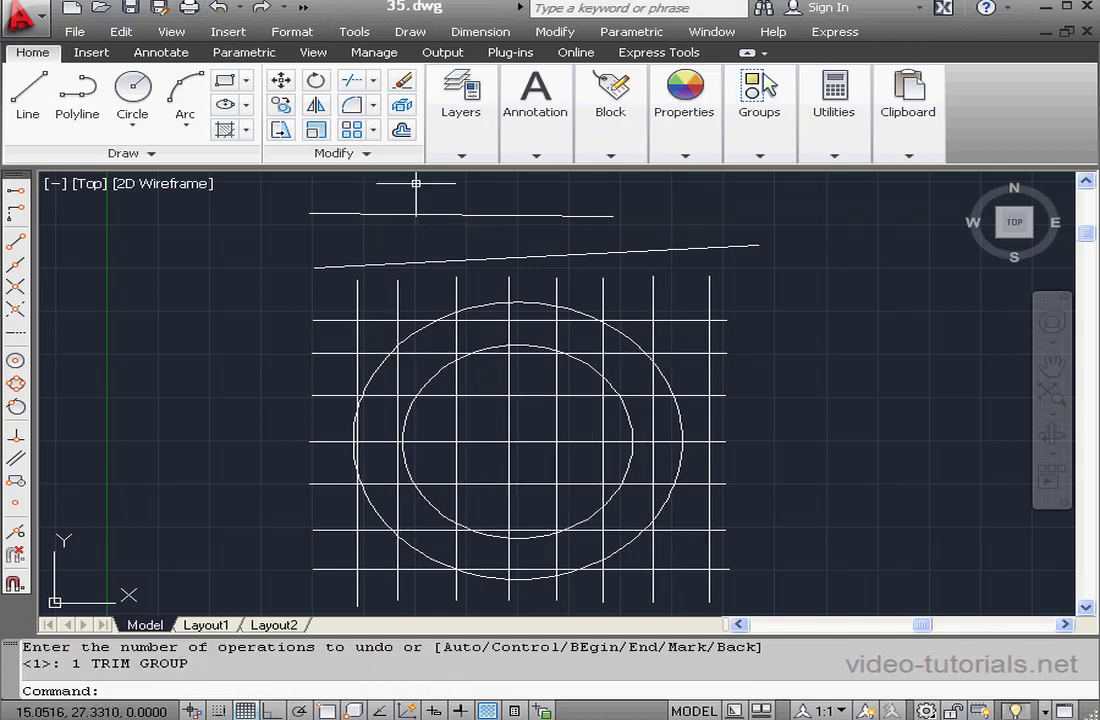
Start Trim with the second and second-to-last vertical grid lines as cutting edges, and set the Edge mode to Extend
{"action": "left_click", "coordinate": [352, 80]}
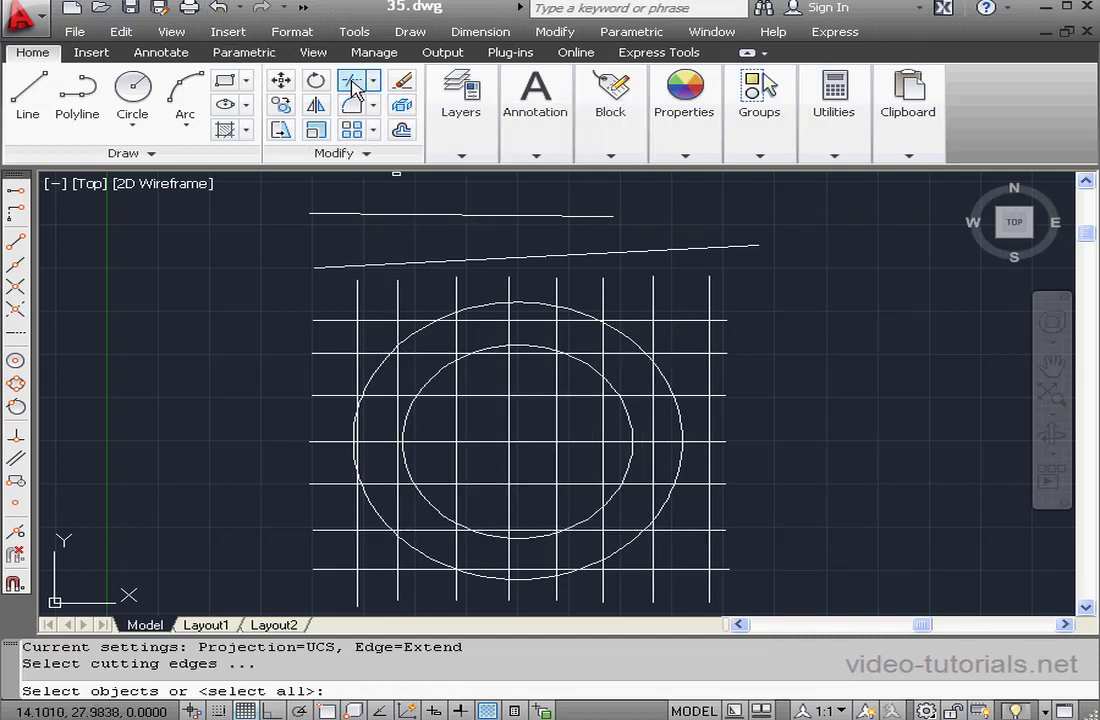
{"action": "left_click", "coordinate": [398, 290]}
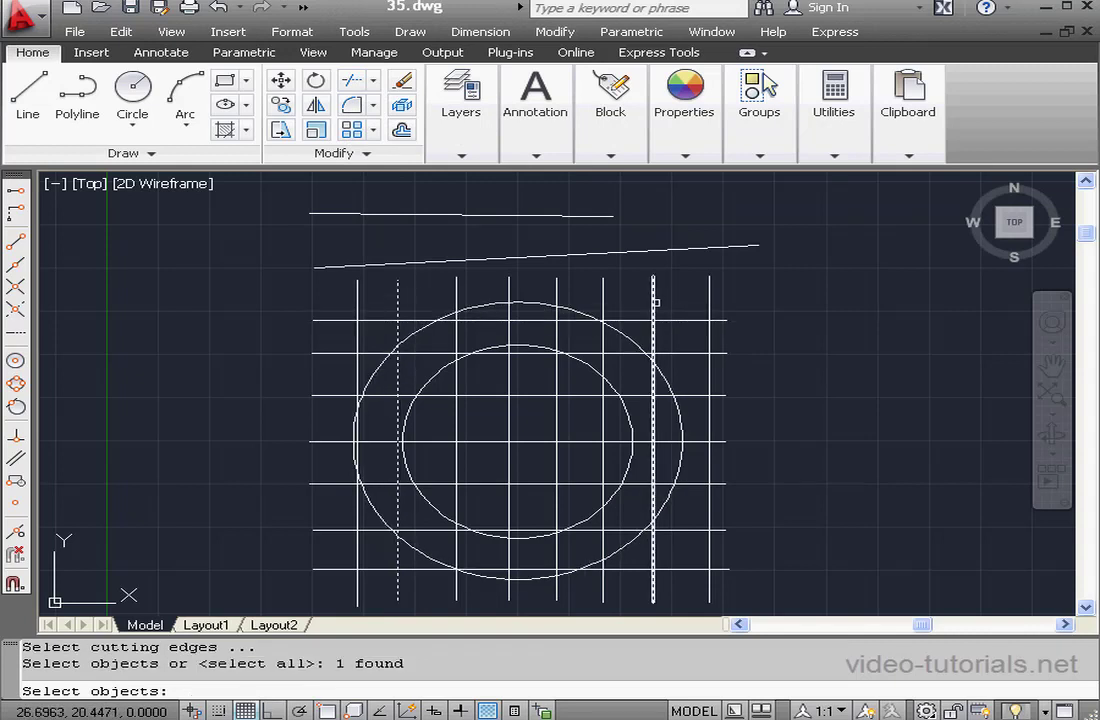
{"action": "left_click", "coordinate": [655, 302]}
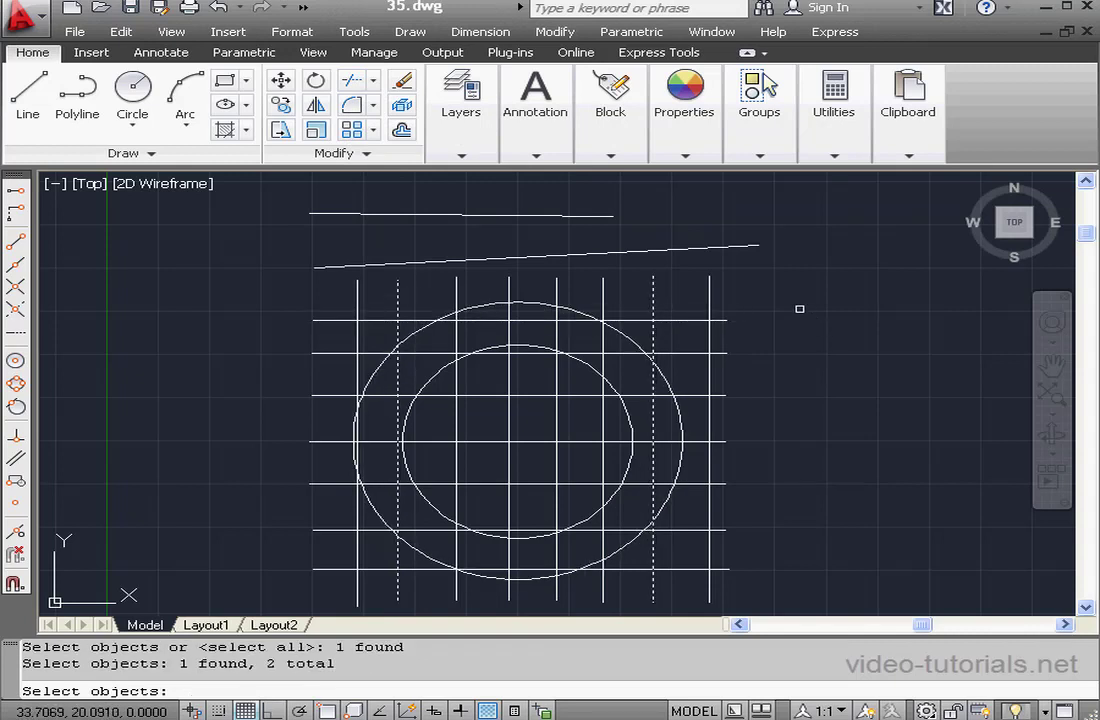
{"action": "key", "text": "Return"}
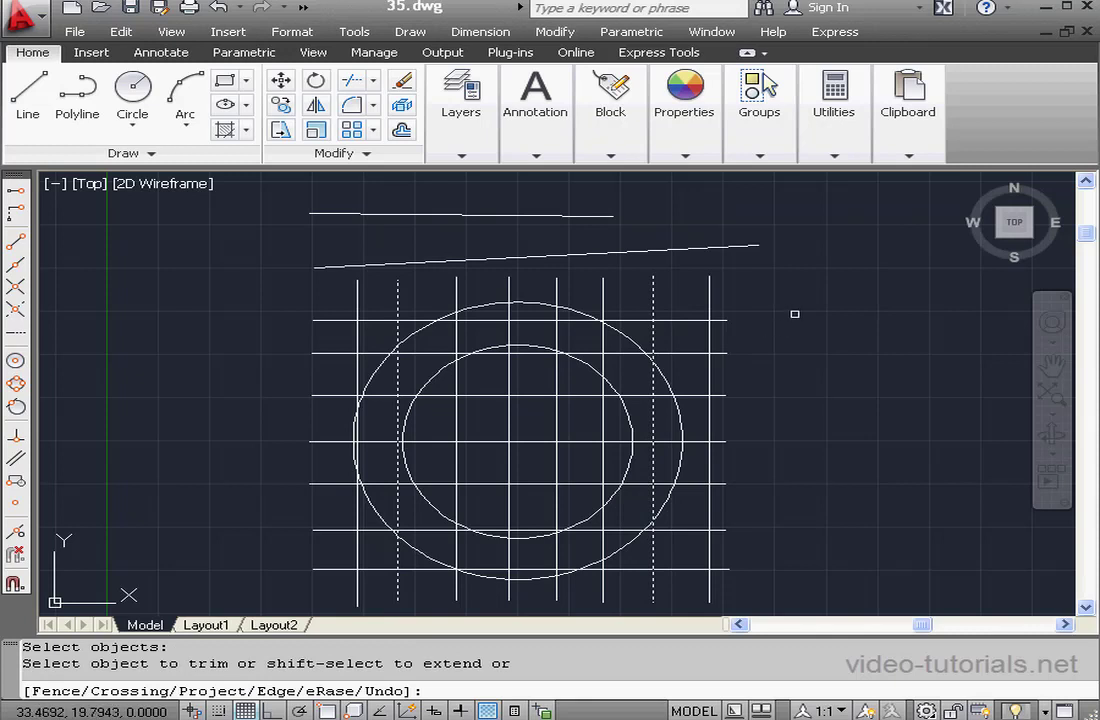
{"action": "right_click", "coordinate": [795, 312]}
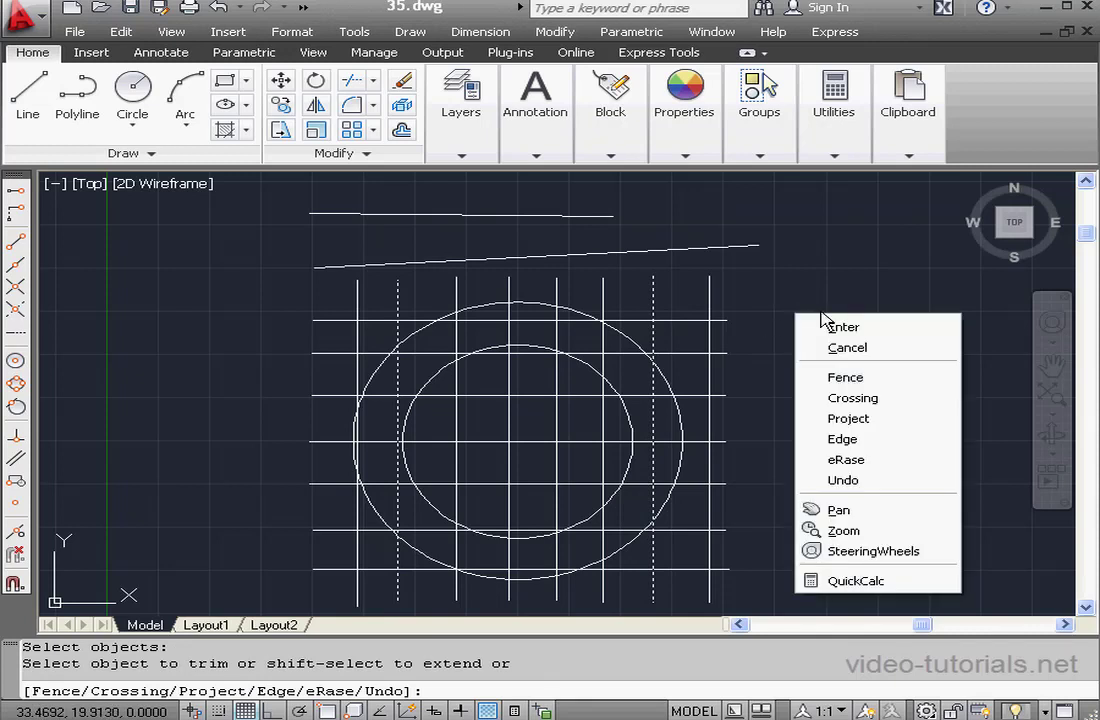
{"action": "left_click", "coordinate": [874, 440]}
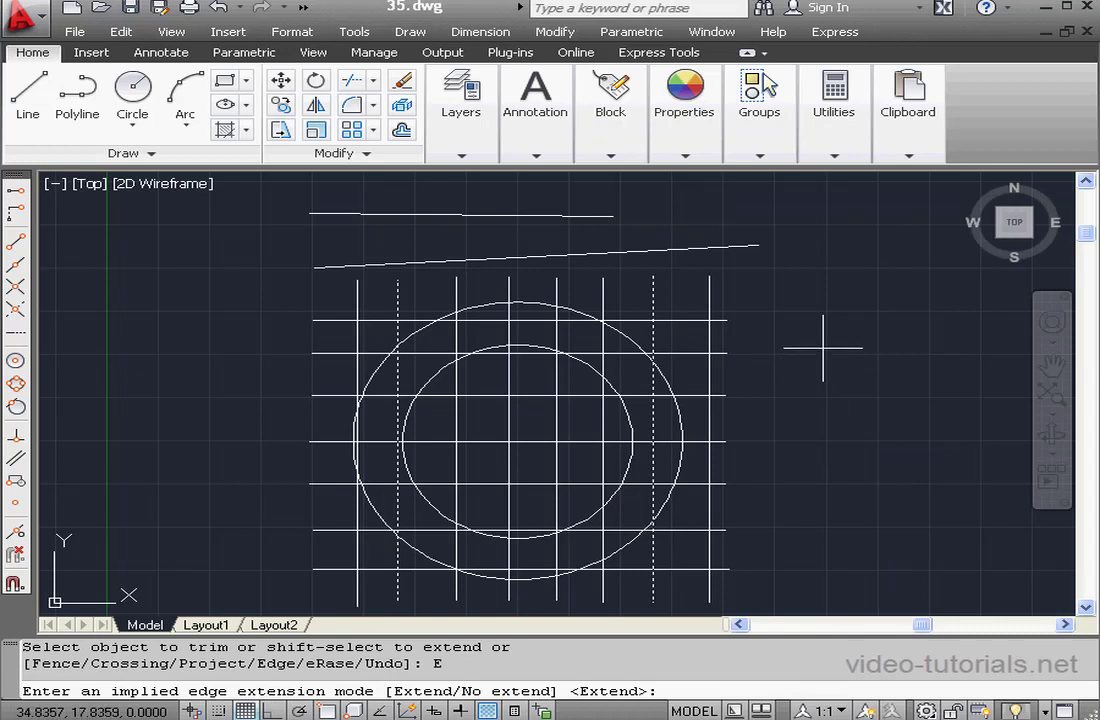
{"action": "right_click", "coordinate": [823, 348]}
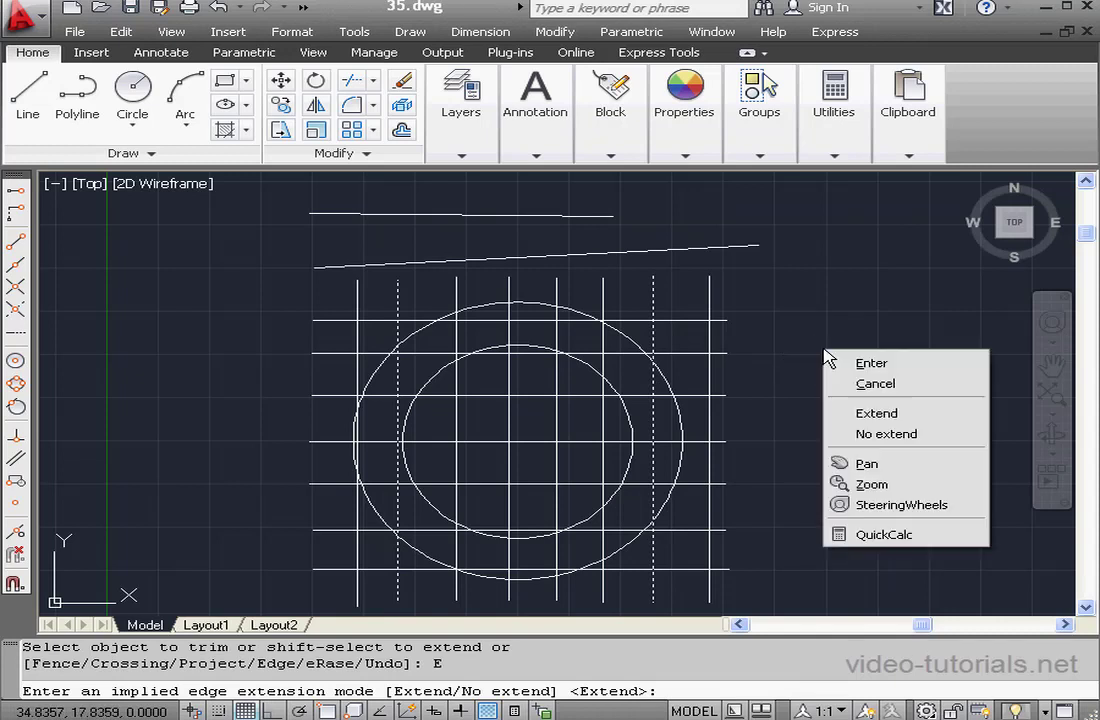
{"action": "left_click", "coordinate": [889, 421]}
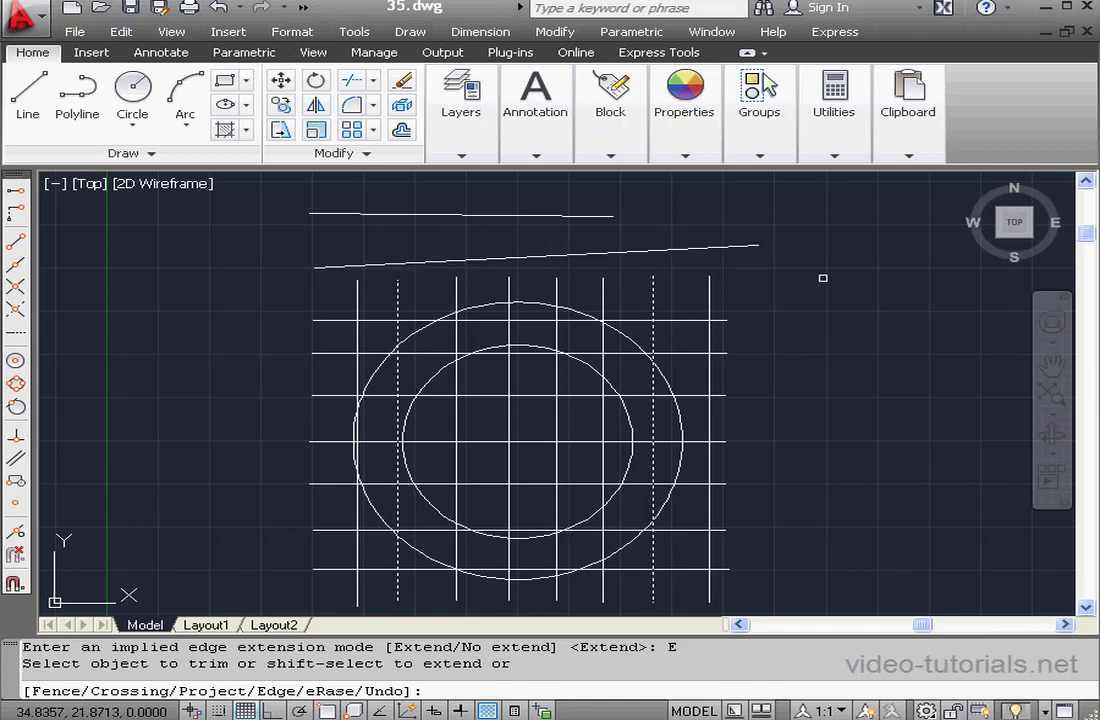
Trim with a Fence from above the topmost line to below the fifth horizontal grid line, between the second and third verticals, and undo the trim
{"action": "right_click", "coordinate": [782, 264]}
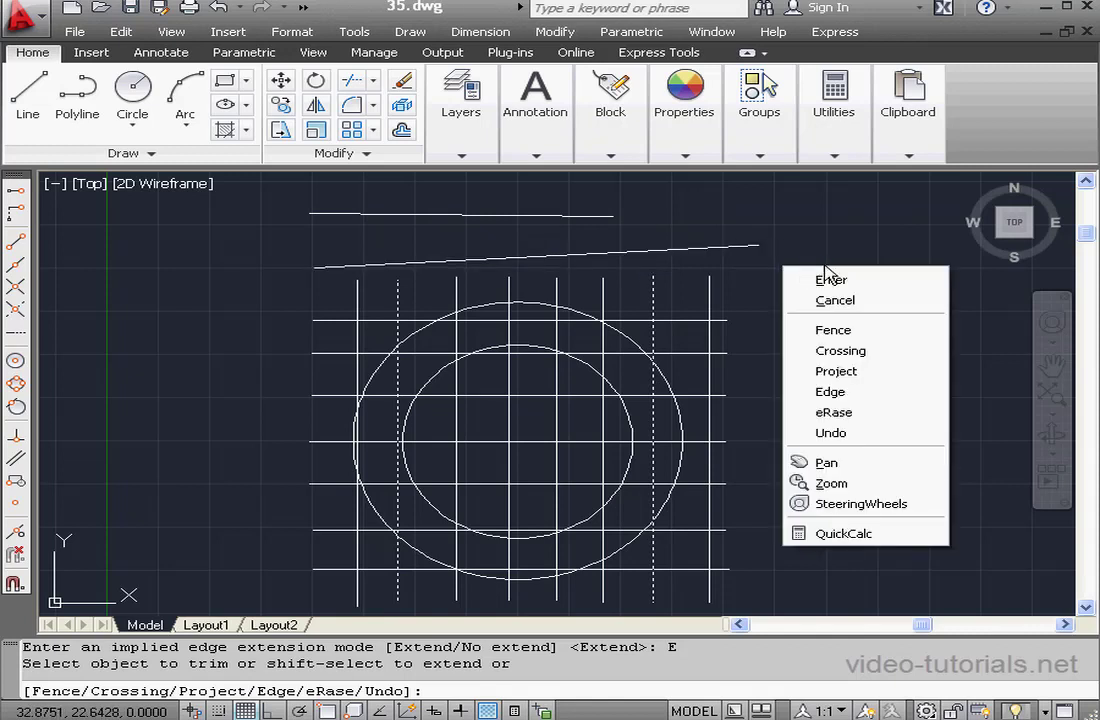
{"action": "left_click", "coordinate": [862, 332]}
{"action": "left_click", "coordinate": [429, 198]}
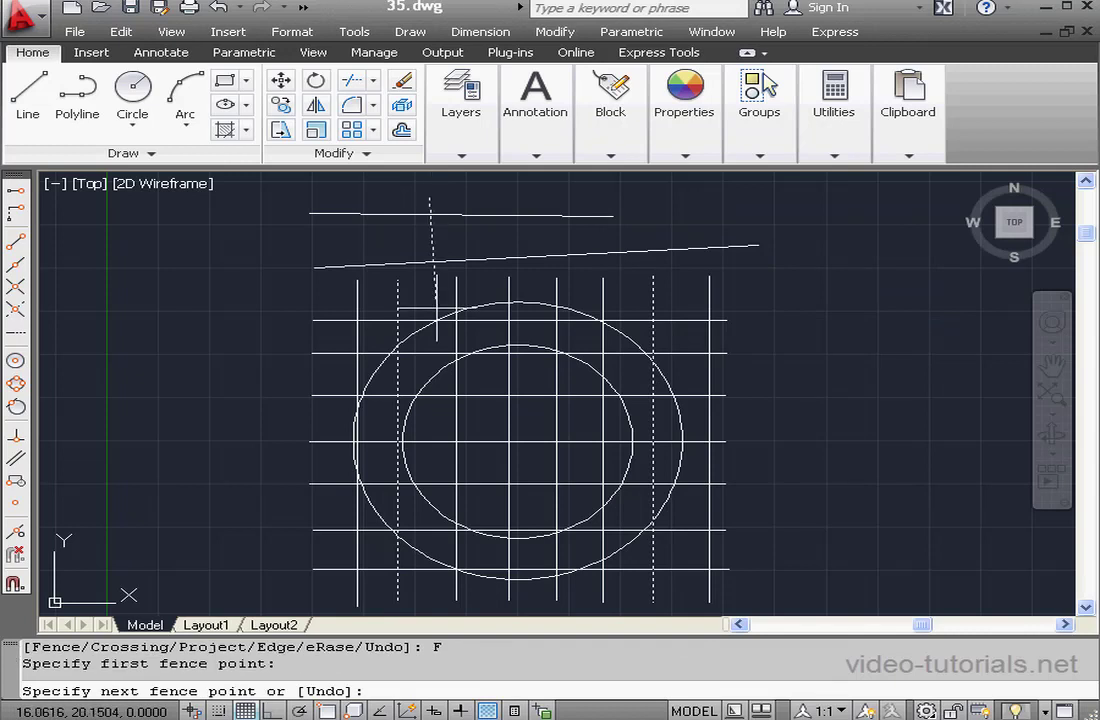
{"action": "left_click", "coordinate": [417, 502]}
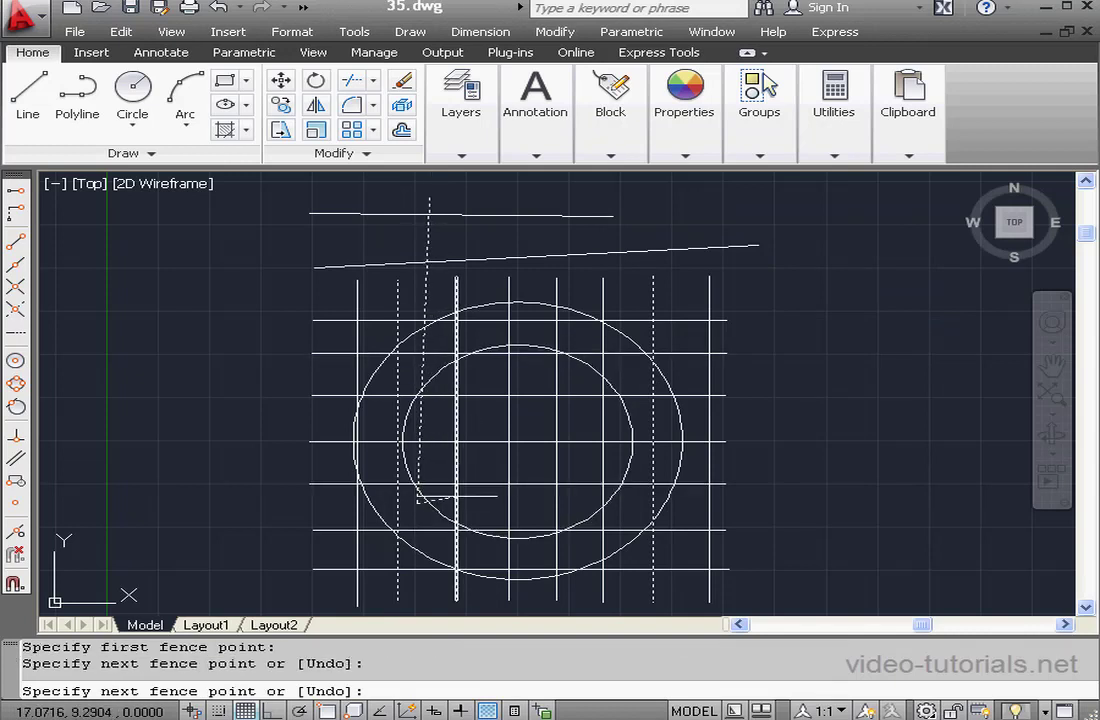
{"action": "right_click", "coordinate": [484, 462]}
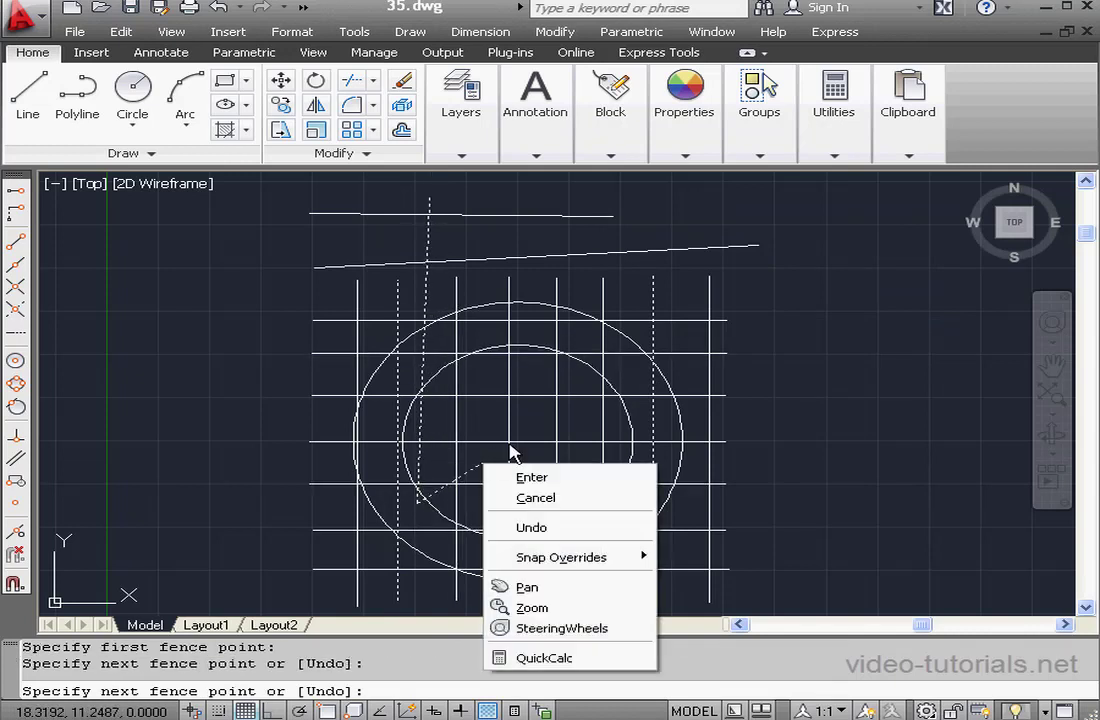
{"action": "left_click", "coordinate": [570, 478]}
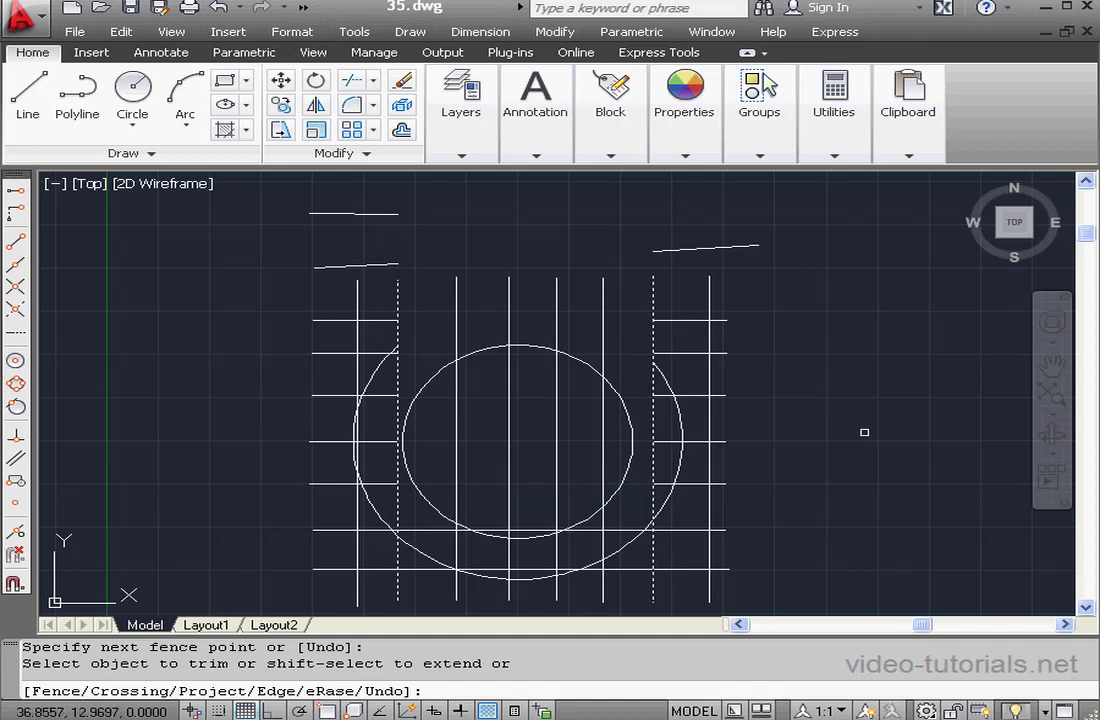
{"action": "left_click", "coordinate": [216, 8]}
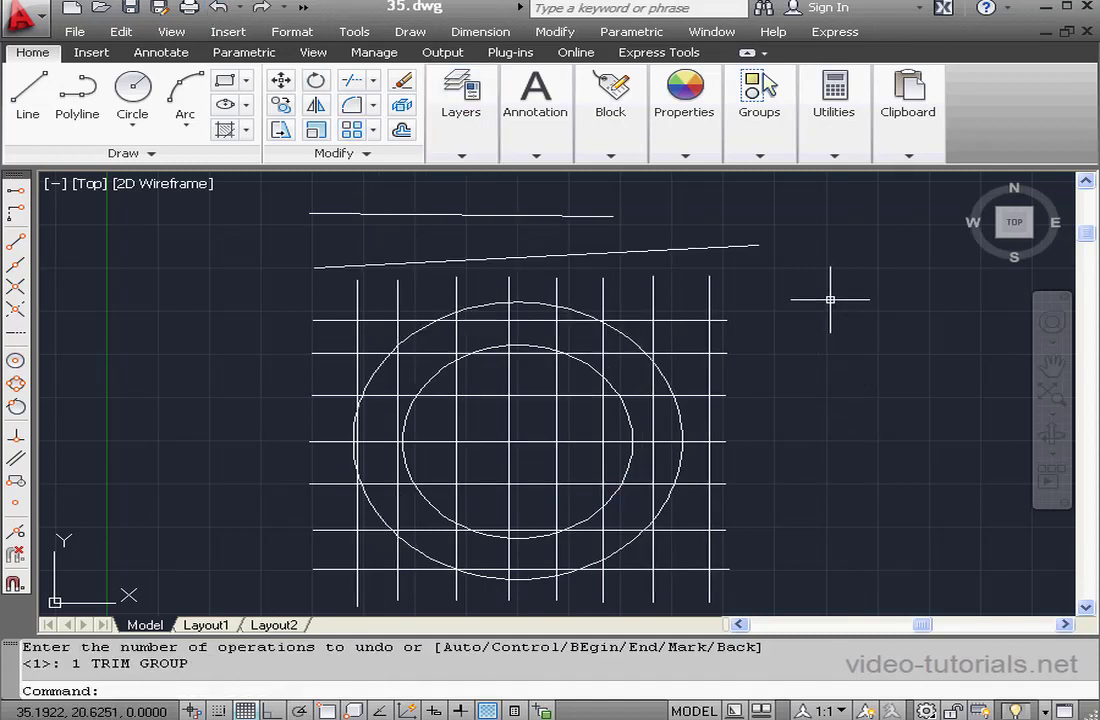
Start Trim with the second and second-to-last vertical grid lines as cutting edges again, and set the Edge mode to No extend
{"action": "left_click", "coordinate": [345, 88]}
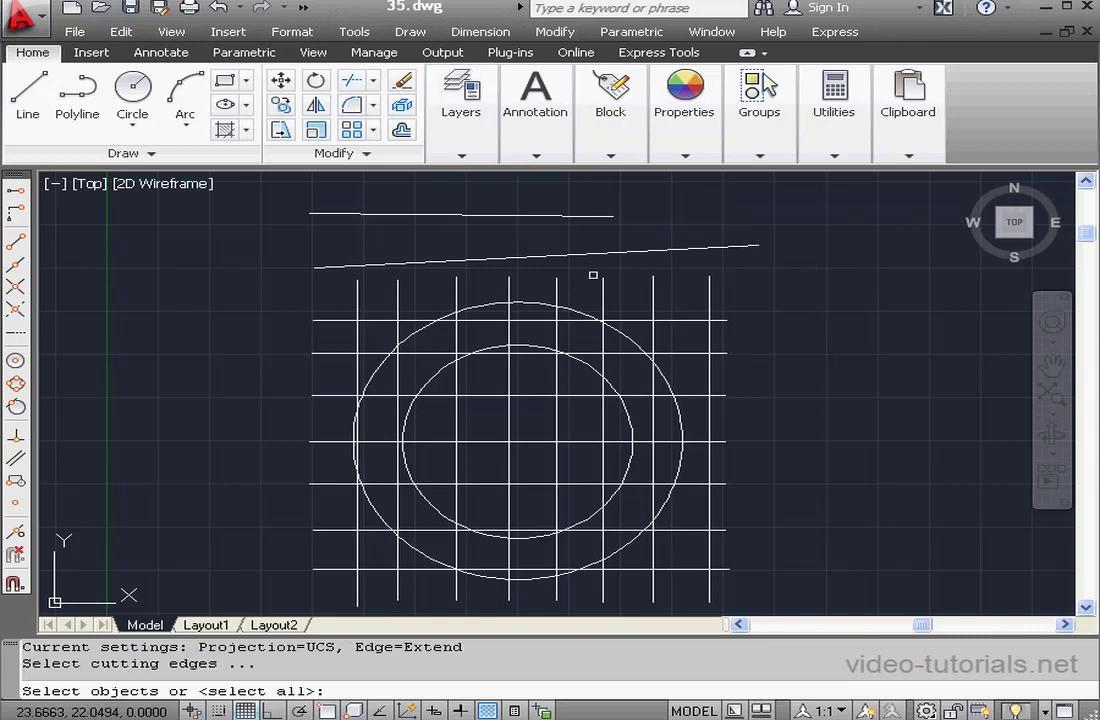
{"action": "left_click", "coordinate": [398, 286]}
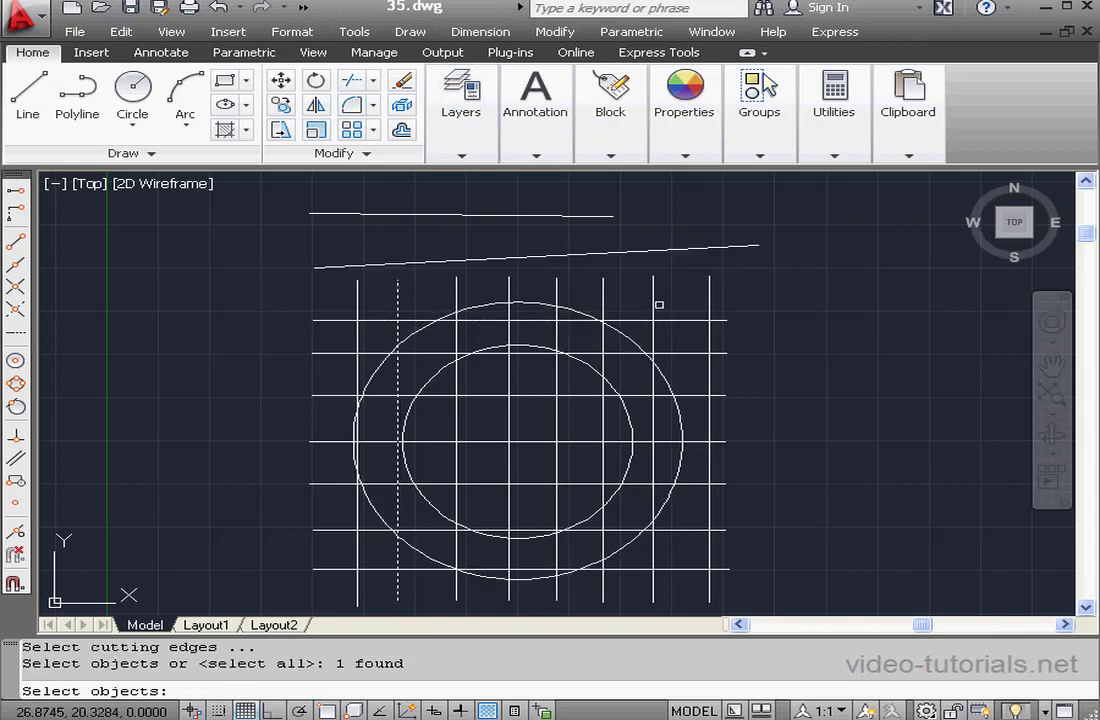
{"action": "left_click", "coordinate": [653, 297]}
{"action": "key", "text": "Return"}
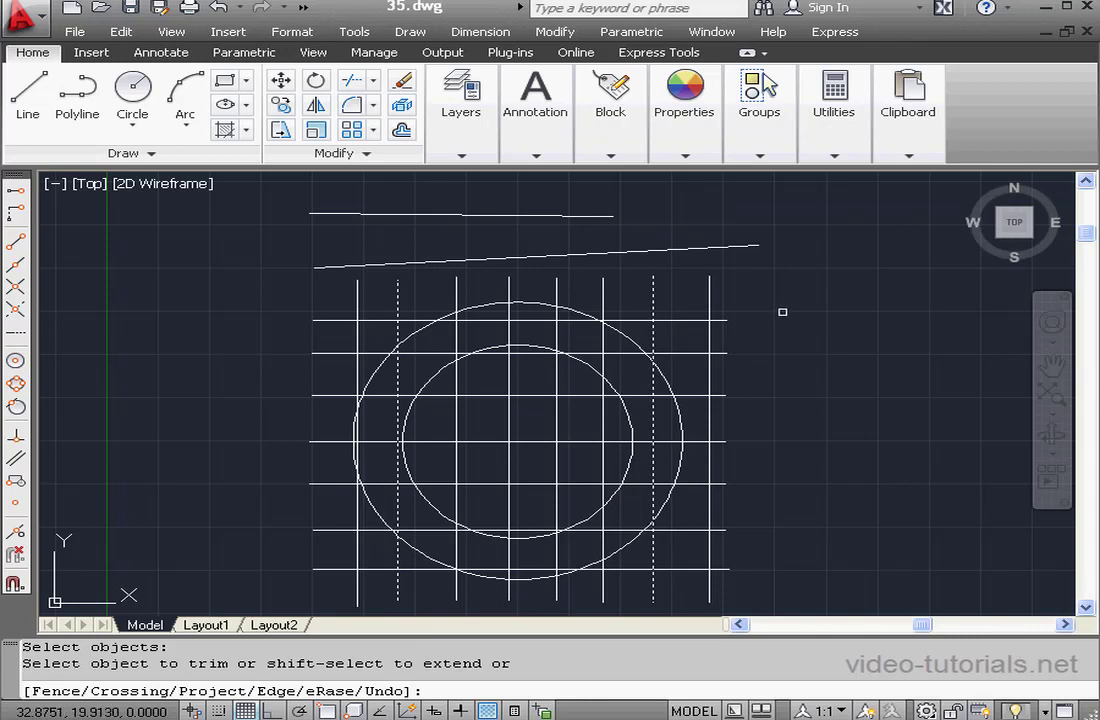
{"action": "right_click", "coordinate": [783, 312]}
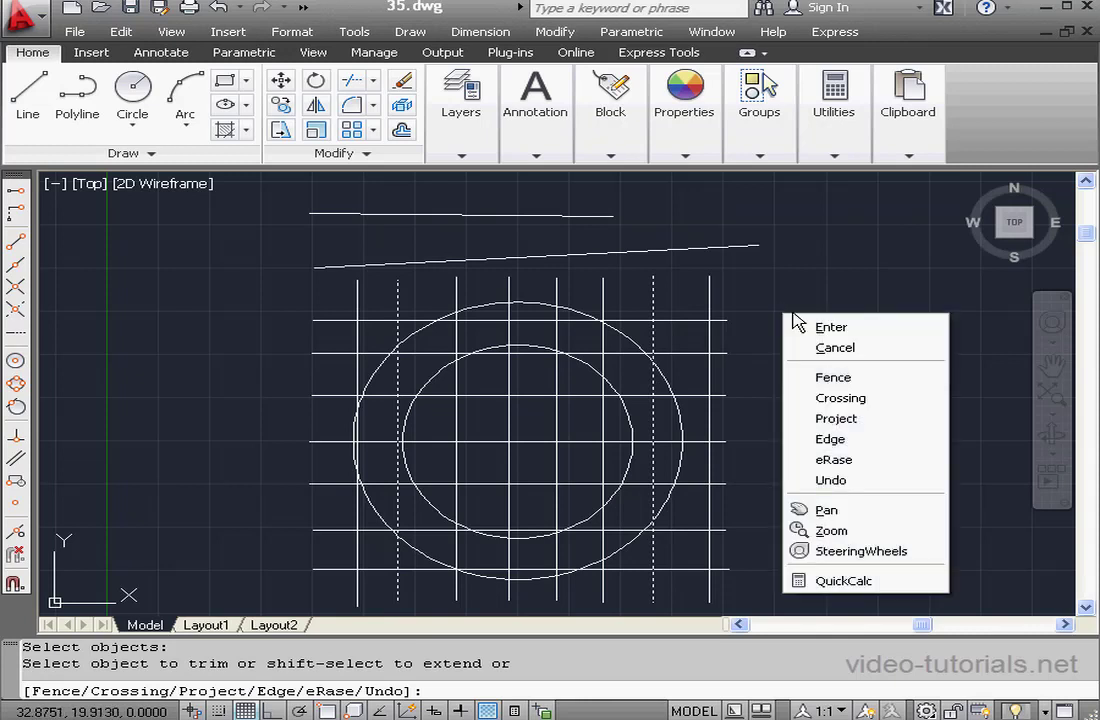
{"action": "left_click", "coordinate": [877, 436]}
{"action": "right_click", "coordinate": [819, 332]}
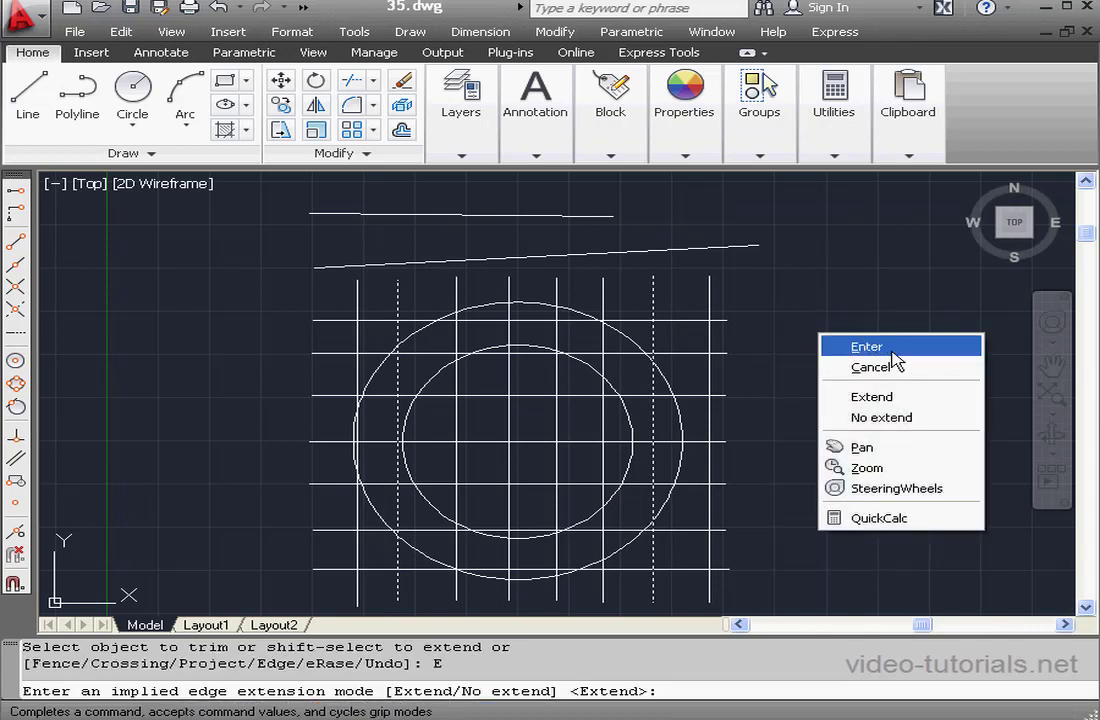
{"action": "left_click", "coordinate": [911, 420]}
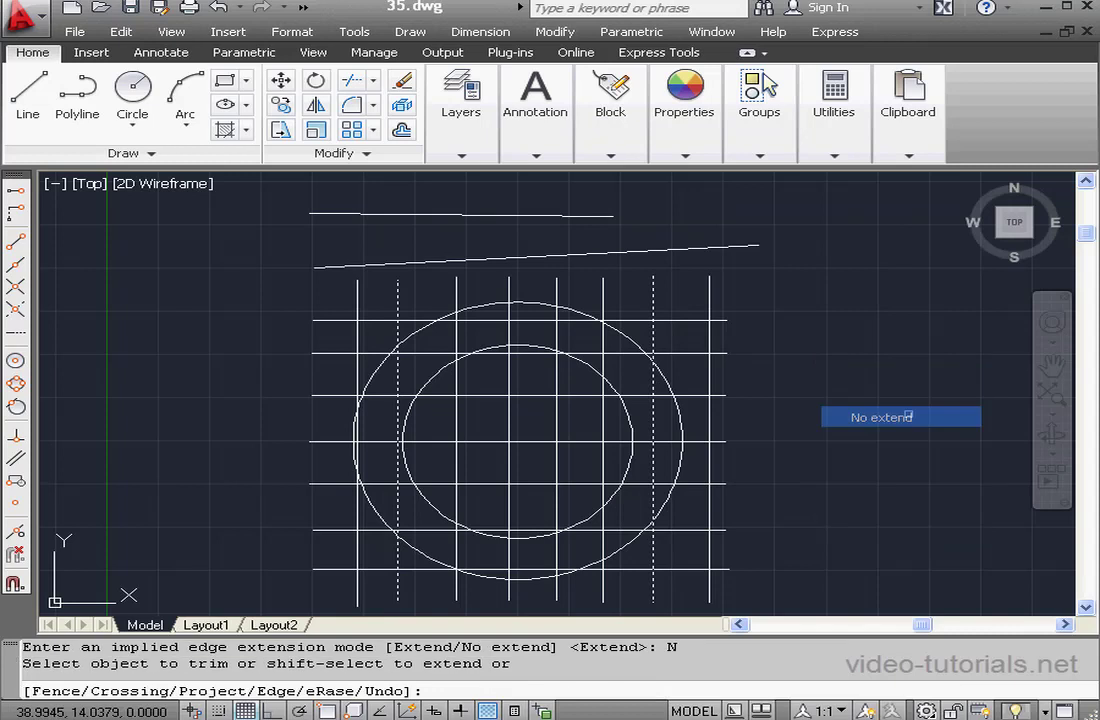
Repeat the Fence trim from above the topmost line to below the fifth horizontal grid line in No extend mode, and undo it
{"action": "right_click", "coordinate": [821, 332]}
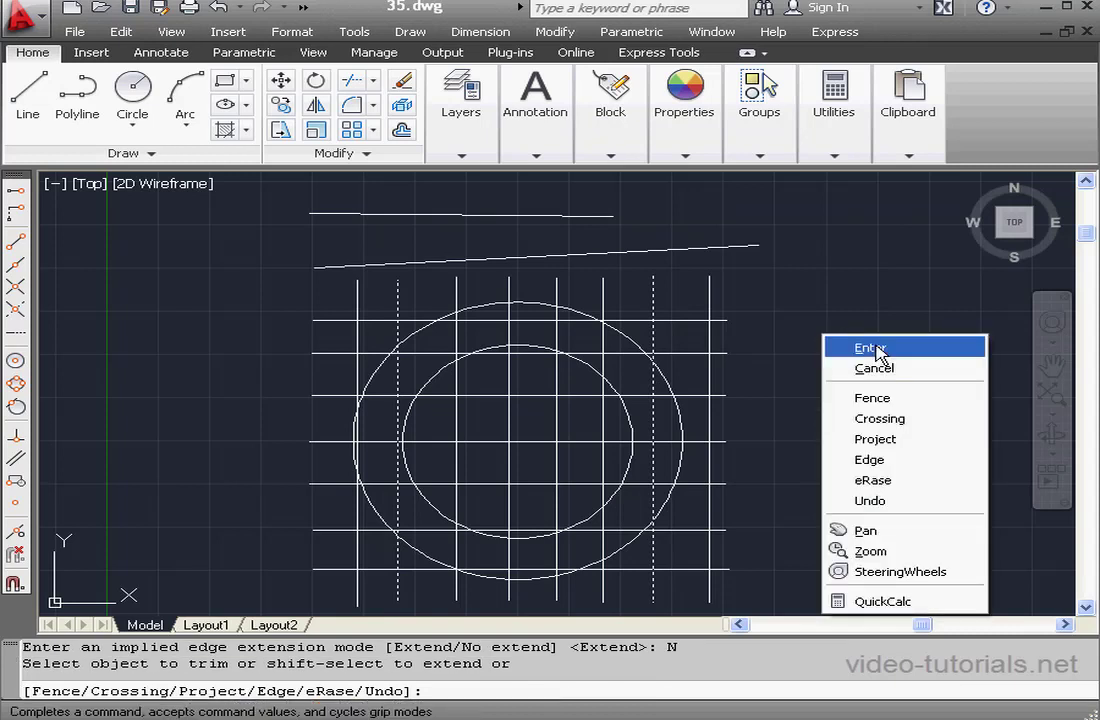
{"action": "left_click", "coordinate": [903, 395]}
{"action": "left_click", "coordinate": [434, 197]}
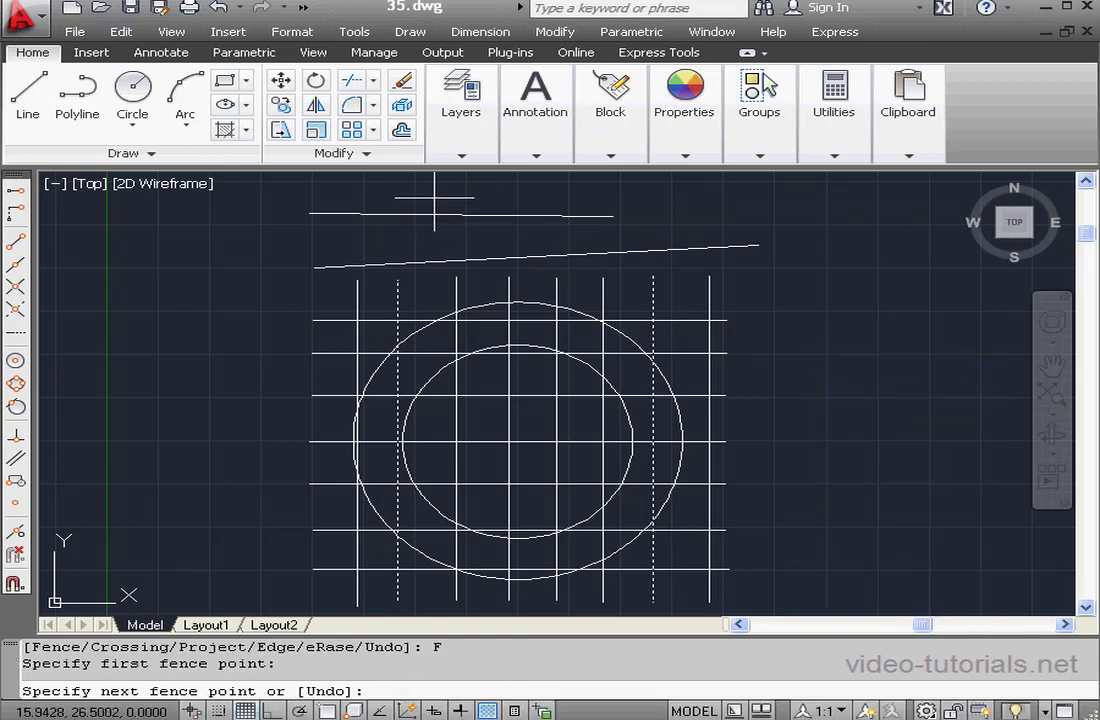
{"action": "left_click", "coordinate": [418, 507]}
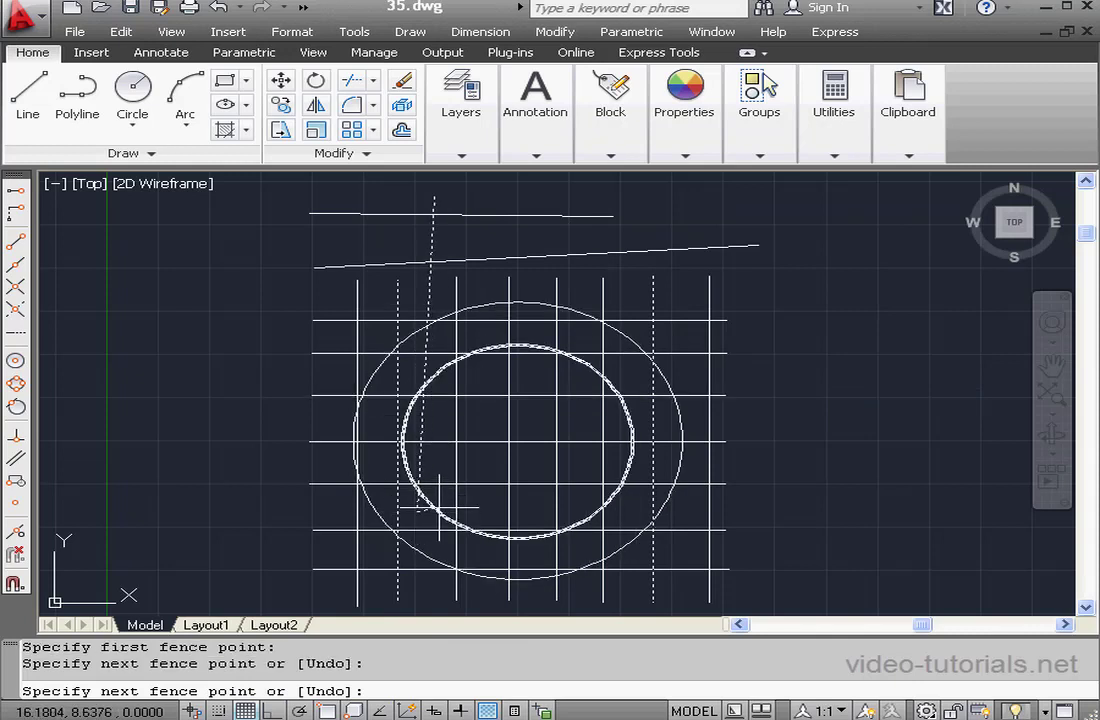
{"action": "right_click", "coordinate": [443, 506]}
{"action": "left_click", "coordinate": [489, 516]}
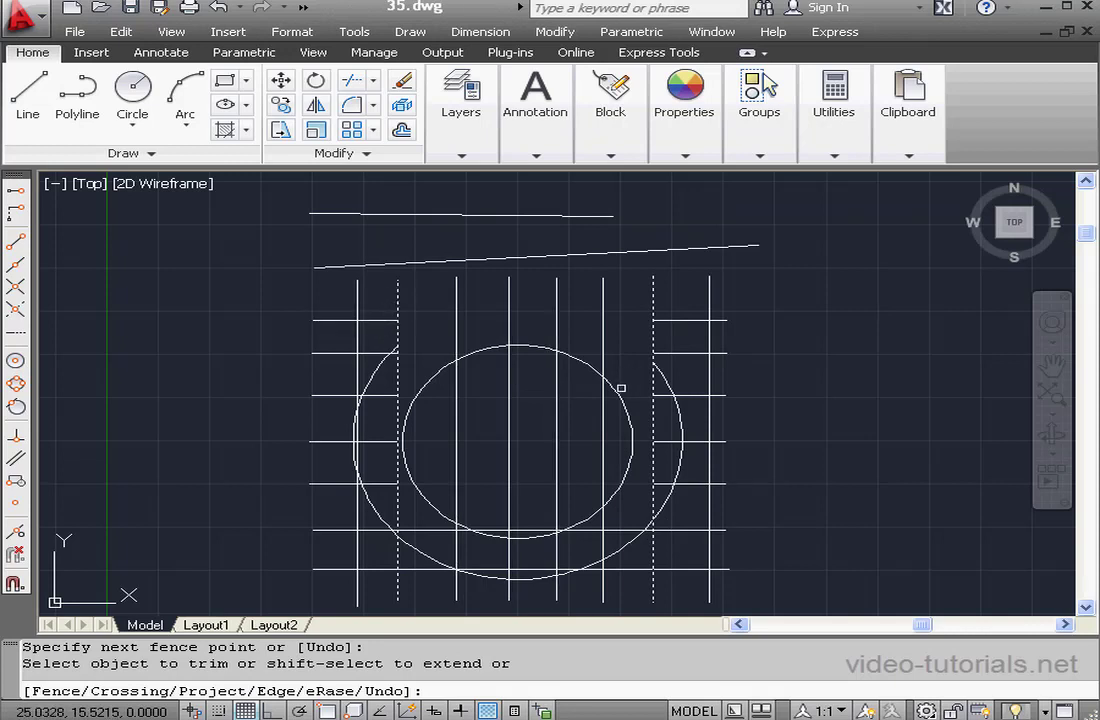
{"action": "left_click", "coordinate": [217, 8]}
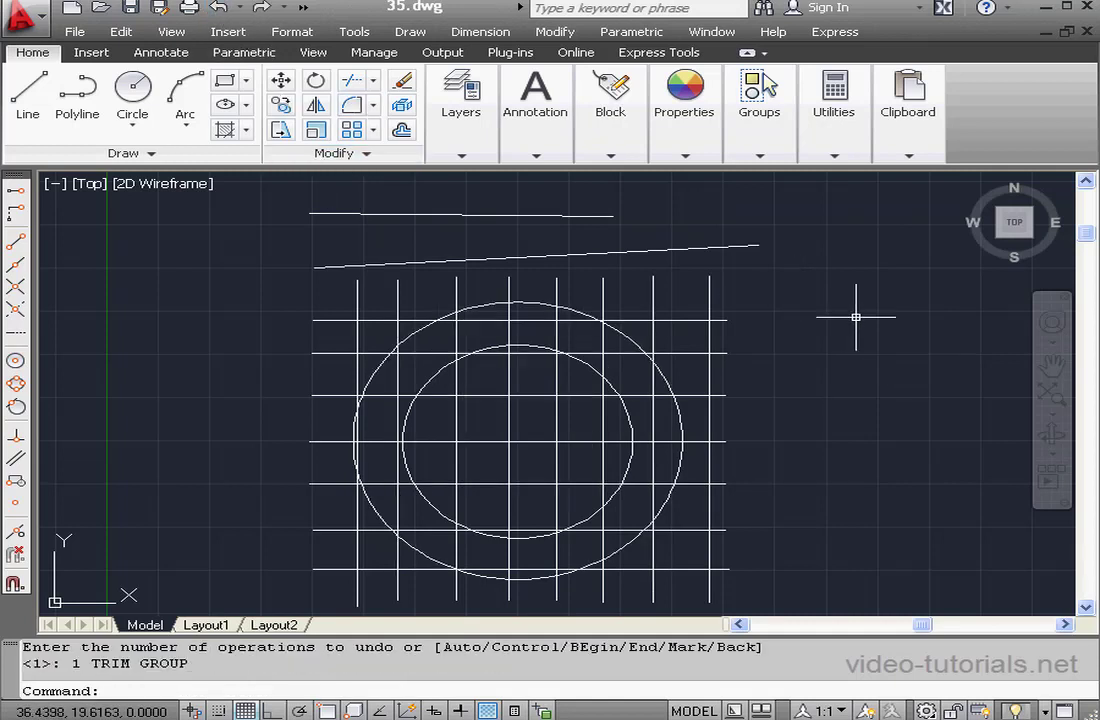
Start Extend with the slanted line above the grid and the third horizontal grid line as boundary edges
{"action": "left_click", "coordinate": [373, 80]}
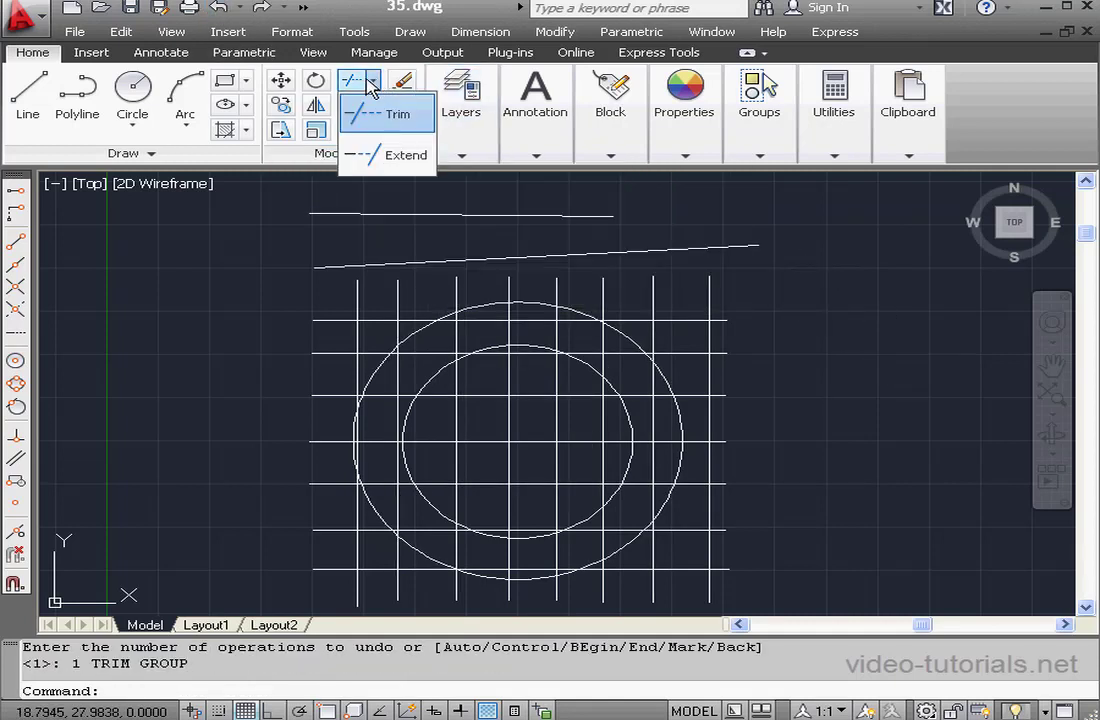
{"action": "left_click", "coordinate": [366, 156]}
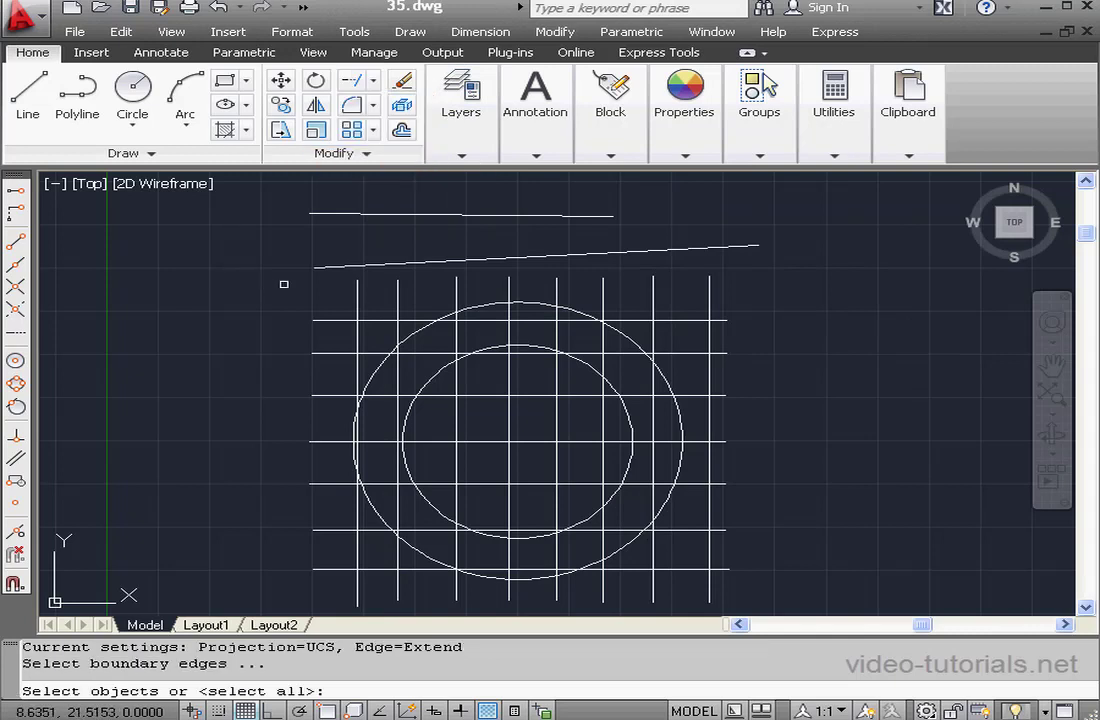
{"action": "left_click", "coordinate": [322, 266]}
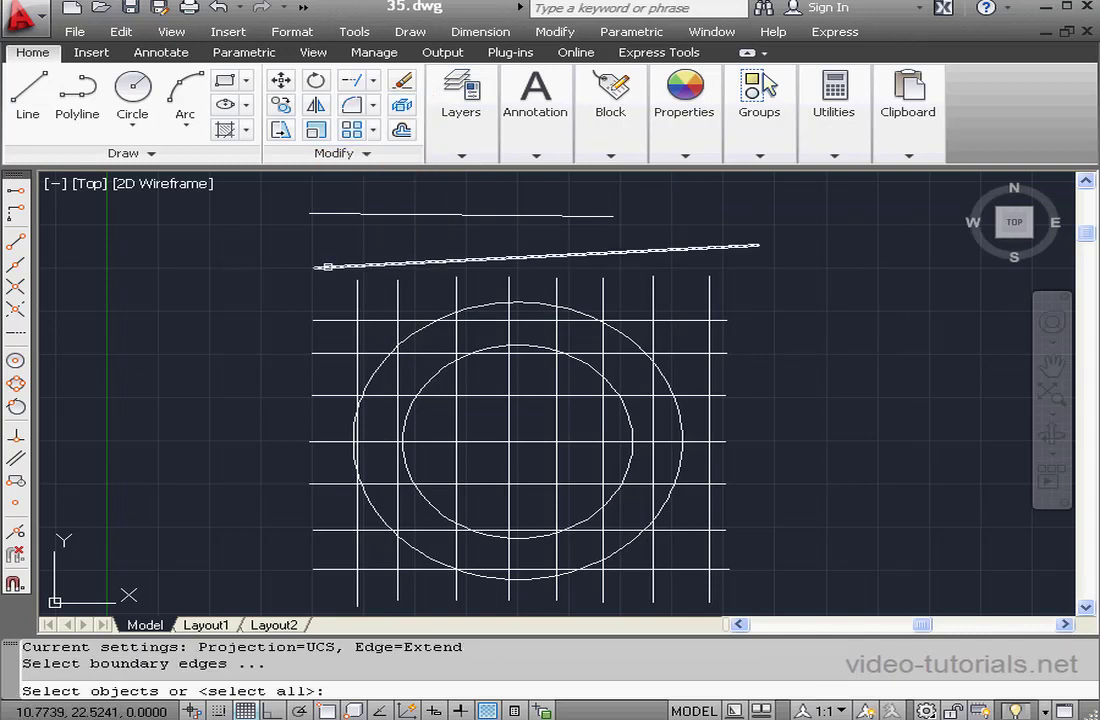
{"action": "left_click", "coordinate": [328, 266]}
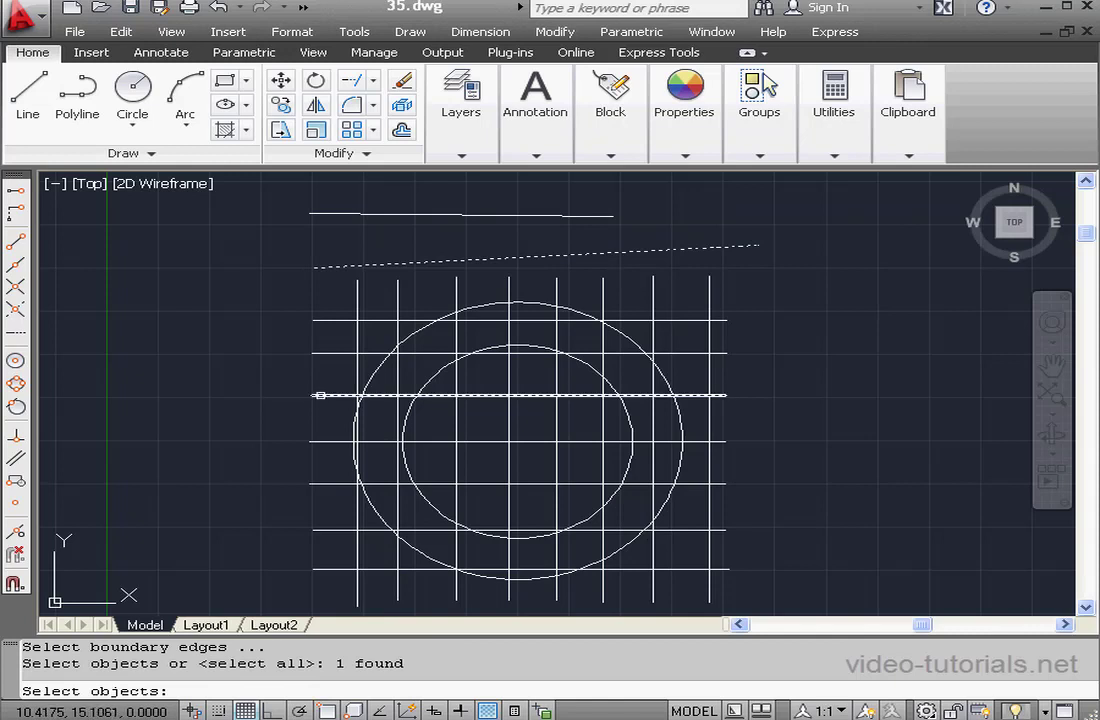
{"action": "left_click", "coordinate": [317, 392]}
{"action": "key", "text": "Return"}
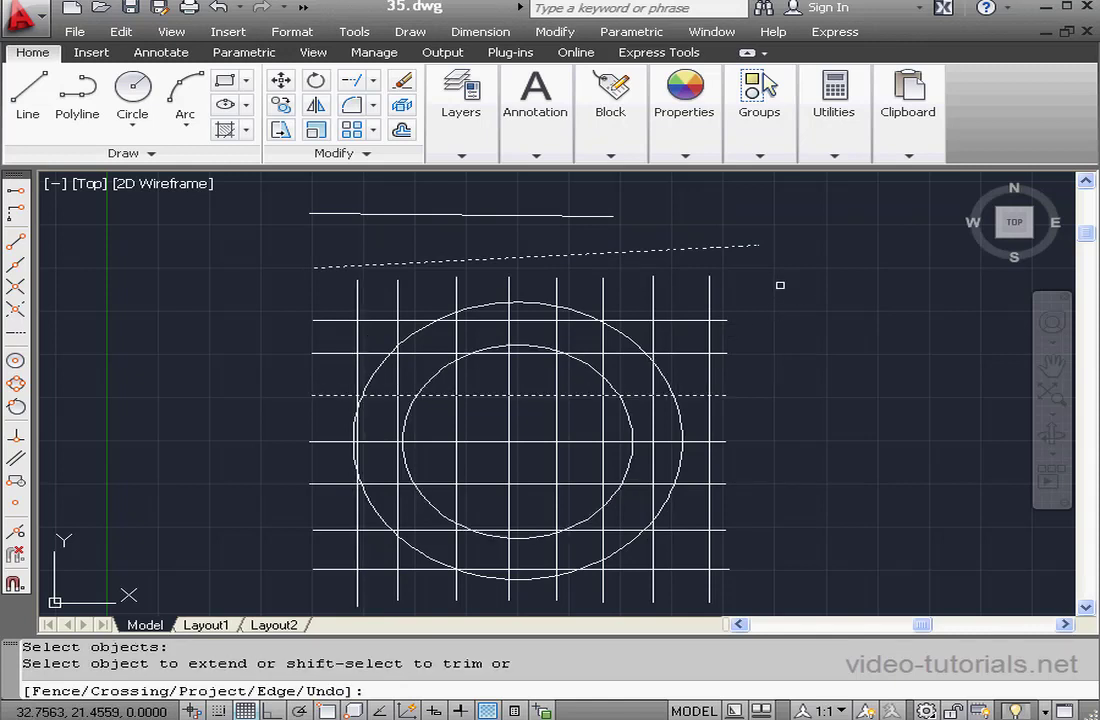
Extend the six rightmost vertical grid lines up to the slanted boundary line
{"action": "left_click", "coordinate": [708, 289]}
{"action": "left_click", "coordinate": [655, 290]}
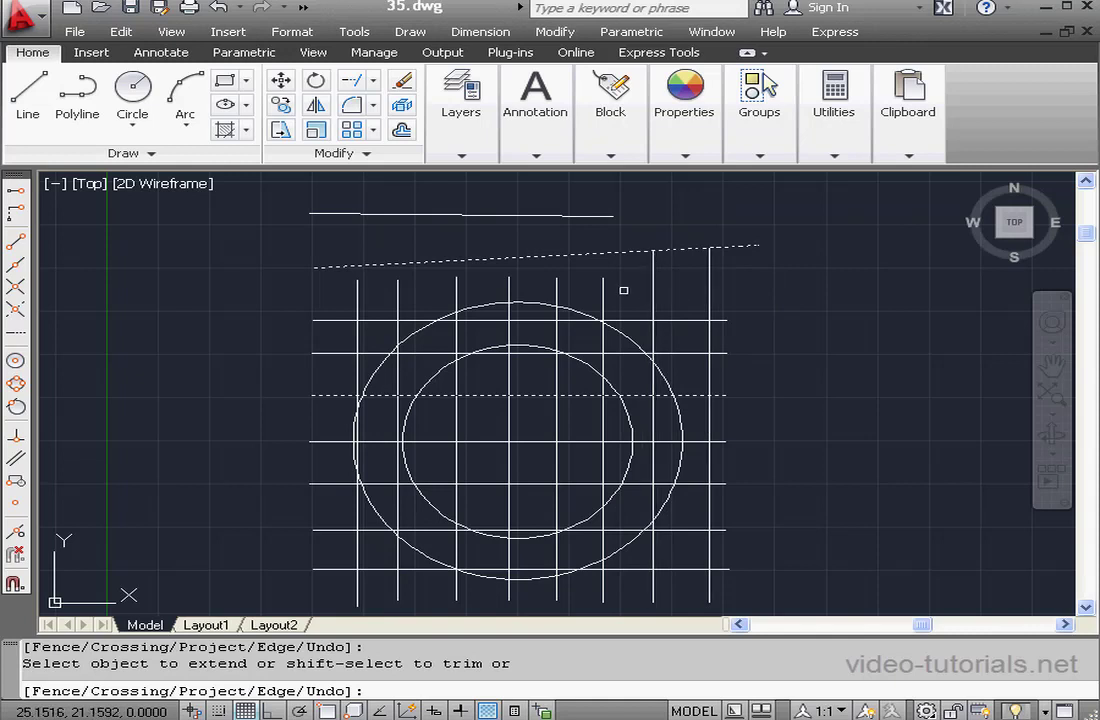
{"action": "left_click", "coordinate": [602, 290]}
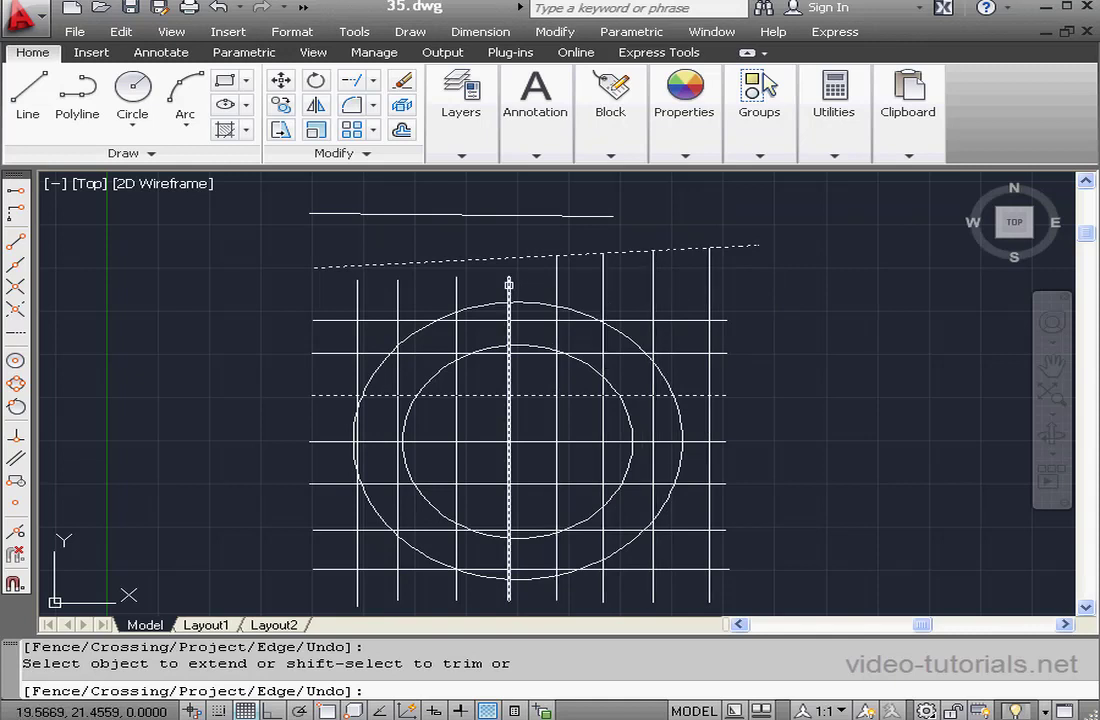
{"action": "left_click", "coordinate": [508, 287]}
{"action": "left_click", "coordinate": [457, 286]}
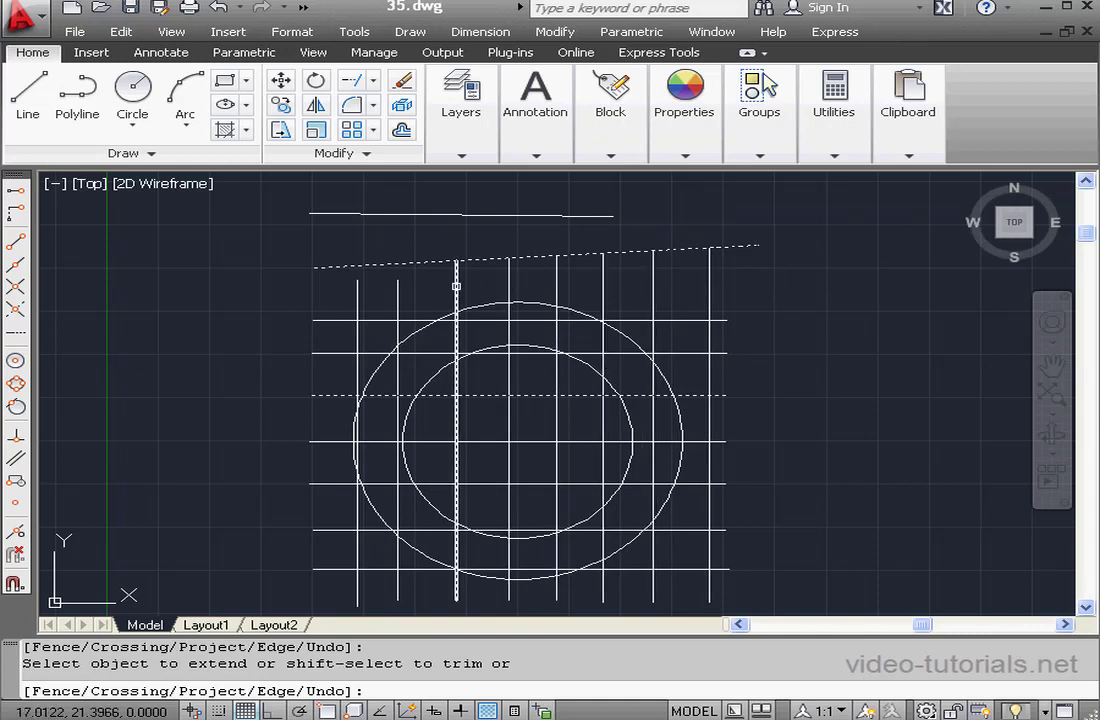
Within Extend, trim the extended vertical grid lines back to the third horizontal line, working from the rightmost to the fourth vertical
{"action": "left_click", "coordinate": [711, 281], "text": "shift"}
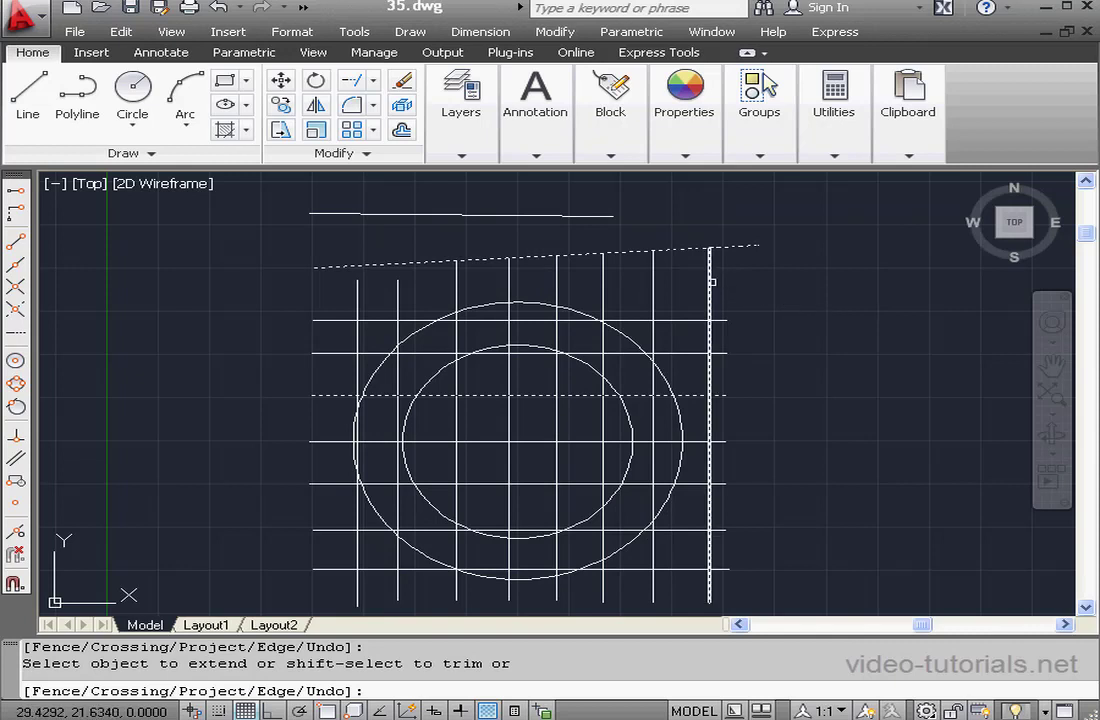
{"action": "left_click", "coordinate": [653, 285], "text": "shift"}
{"action": "left_click", "coordinate": [604, 285], "text": "shift"}
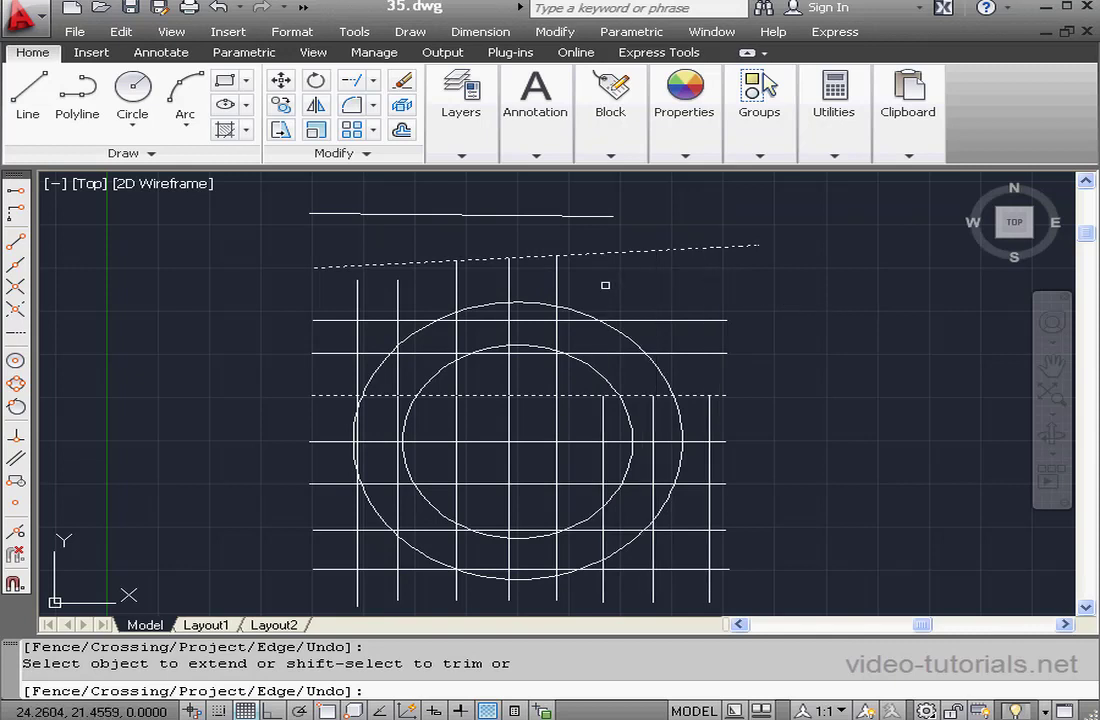
{"action": "left_click", "coordinate": [557, 283], "text": "shift"}
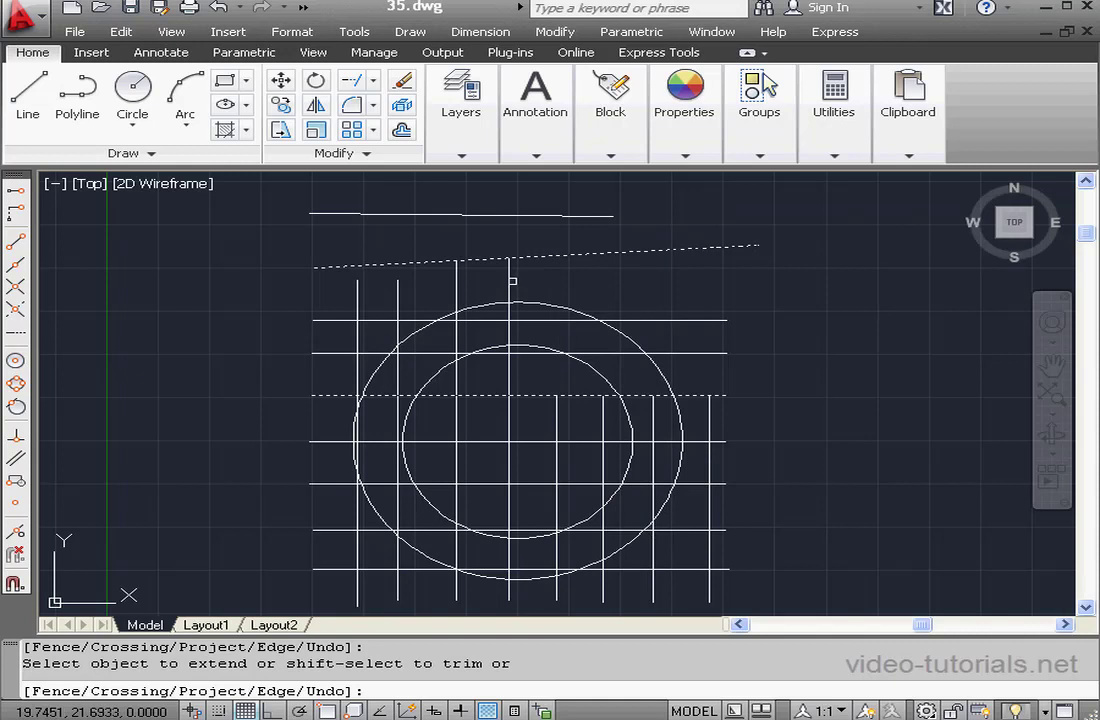
{"action": "left_click", "coordinate": [510, 284], "text": "shift"}
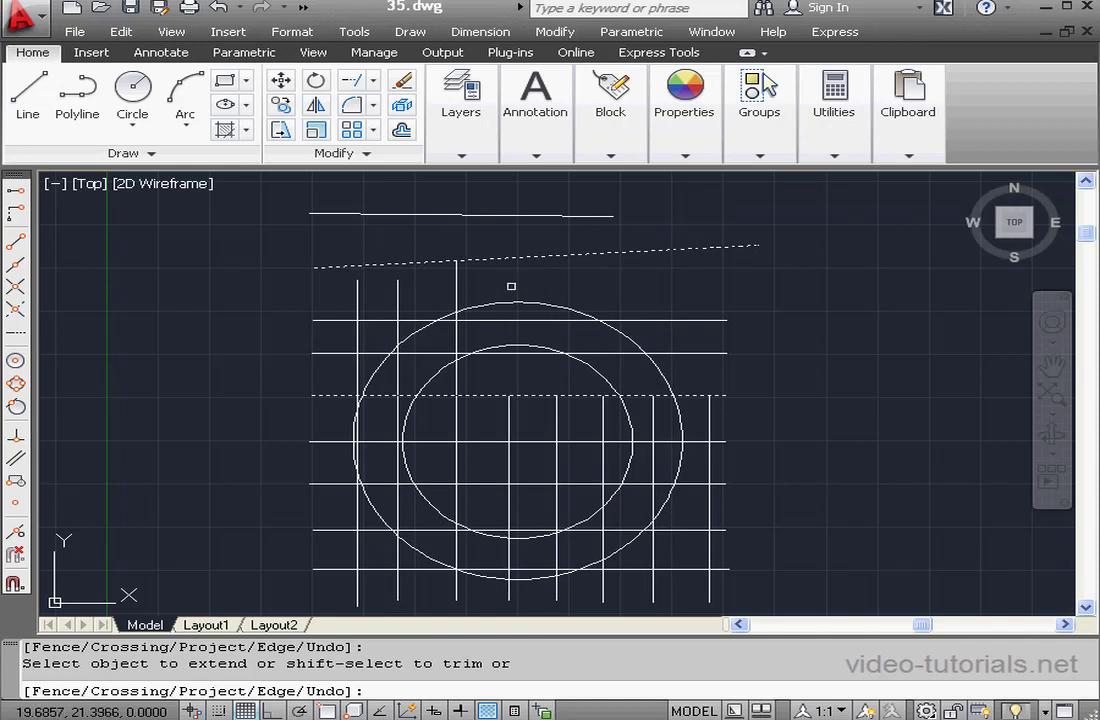